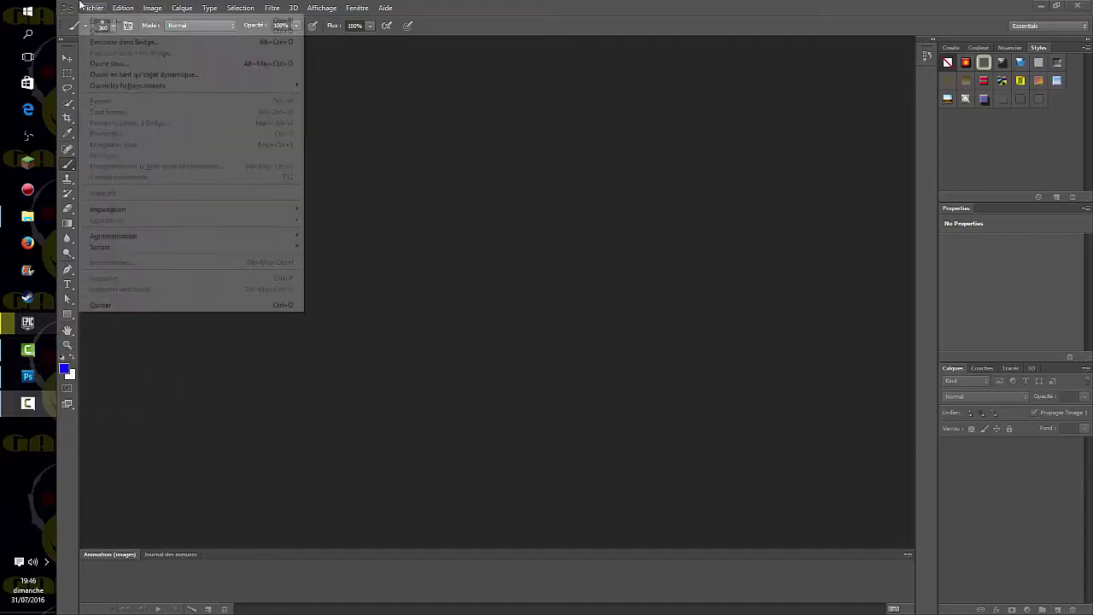
Open Youtube-bannerTemplate.psd from the GFX folder.
{"action": "left_click", "coordinate": [434, 236]}
{"action": "double_click", "coordinate": [700, 186]}
{"action": "left_click", "coordinate": [621, 376]}
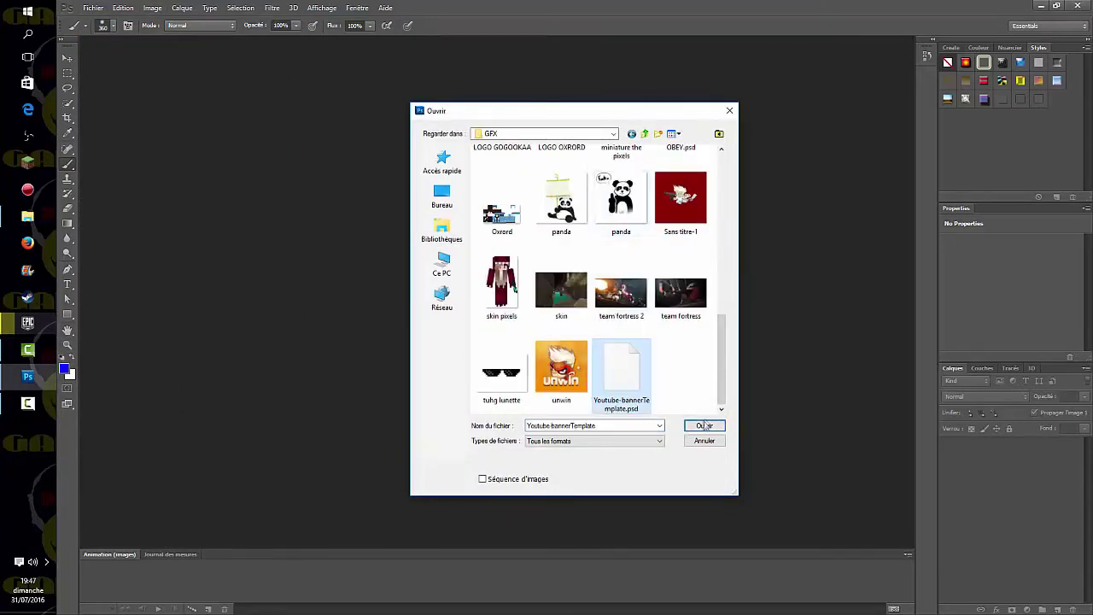
{"action": "left_click", "coordinate": [703, 425]}
Place the GTA V image in the banner template and stretch it to fill the whole canvas.
{"action": "left_click", "coordinate": [93, 7]}
{"action": "left_click", "coordinate": [171, 174]}
{"action": "double_click", "coordinate": [678, 183]}
{"action": "left_click_drag", "start_coordinate": [857, 294], "coordinate": [901, 294]}
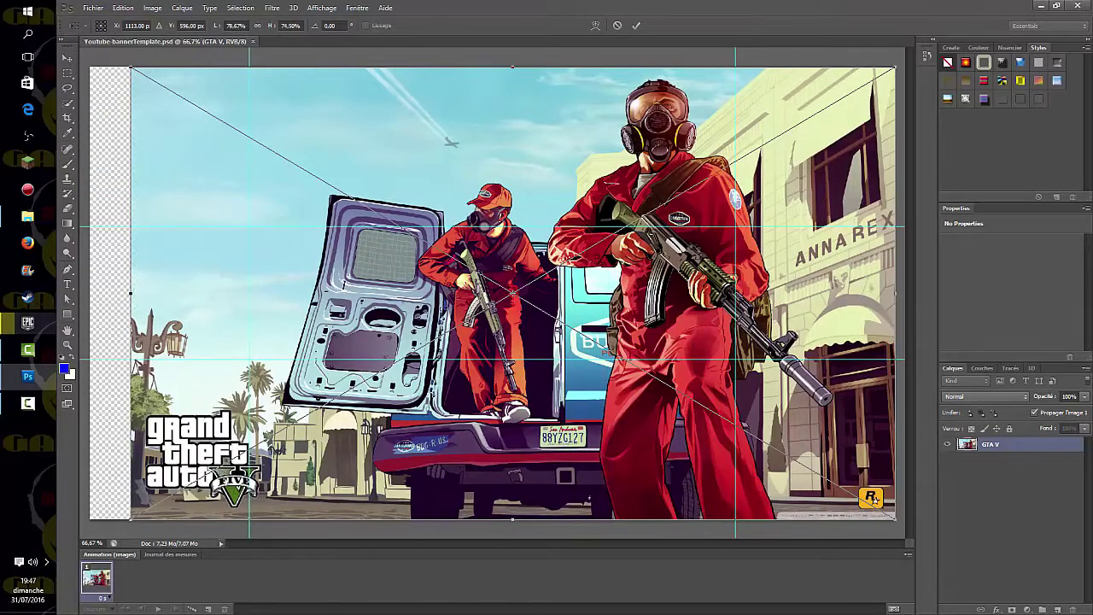
{"action": "left_click_drag", "start_coordinate": [92, 295], "coordinate": [90, 294]}
{"action": "key", "text": "Return"}
Fully desaturate the GTA V image and darken it with a Hue/Saturation adjustment.
{"action": "right_click", "coordinate": [990, 444]}
{"action": "key", "text": "Escape"}
{"action": "key", "text": "ctrl+u"}
{"action": "left_click_drag", "start_coordinate": [513, 238], "coordinate": [458, 238]}
{"action": "left_click_drag", "start_coordinate": [513, 263], "coordinate": [492, 263]}
{"action": "left_click", "coordinate": [653, 160]}
Add a new layer and brush a wide soft blue band across the middle of the banner.
{"action": "key", "text": "b"}
{"action": "key", "text": "ctrl+shift+alt+n"}
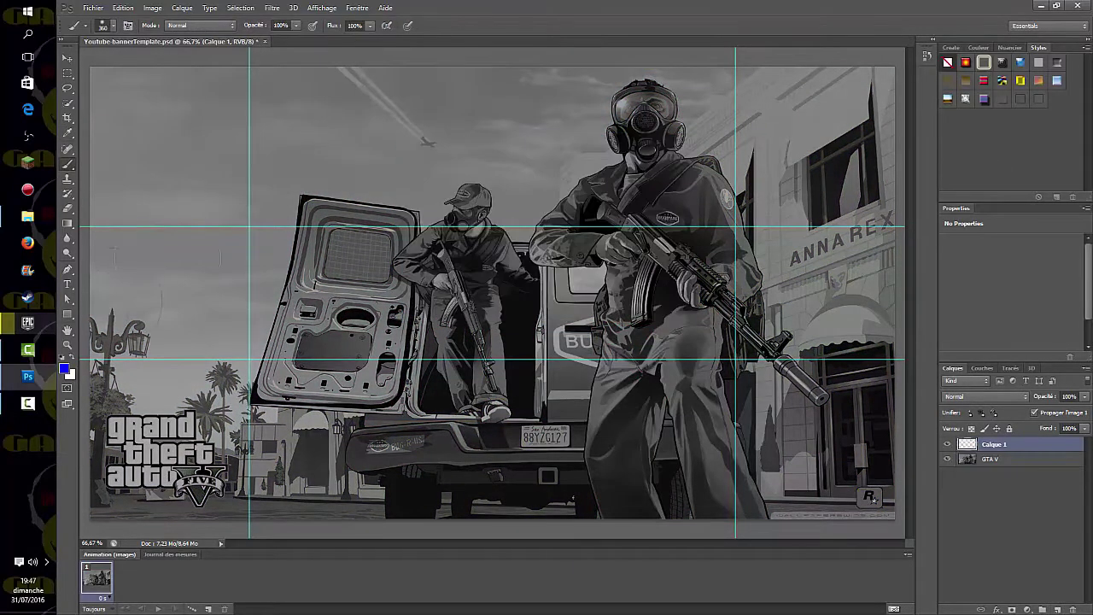
{"action": "mouse_move", "coordinate": [136, 281]}
{"action": "left_mouse_down"}
{"action": "mouse_move", "coordinate": [846, 316]}
{"action": "mouse_move", "coordinate": [820, 239]}
{"action": "mouse_move", "coordinate": [324, 214]}
{"action": "mouse_move", "coordinate": [163, 342]}
{"action": "left_mouse_up"}
Set the blue band's layer to Lumière linéaire blending at 57% opacity.
{"action": "left_click", "coordinate": [986, 396]}
{"action": "left_click", "coordinate": [982, 273]}
{"action": "mouse_move", "coordinate": [1033, 410]}
{"action": "left_mouse_down"}
{"action": "mouse_move", "coordinate": [1016, 410]}
{"action": "mouse_move", "coordinate": [1034, 411]}
{"action": "left_mouse_up"}
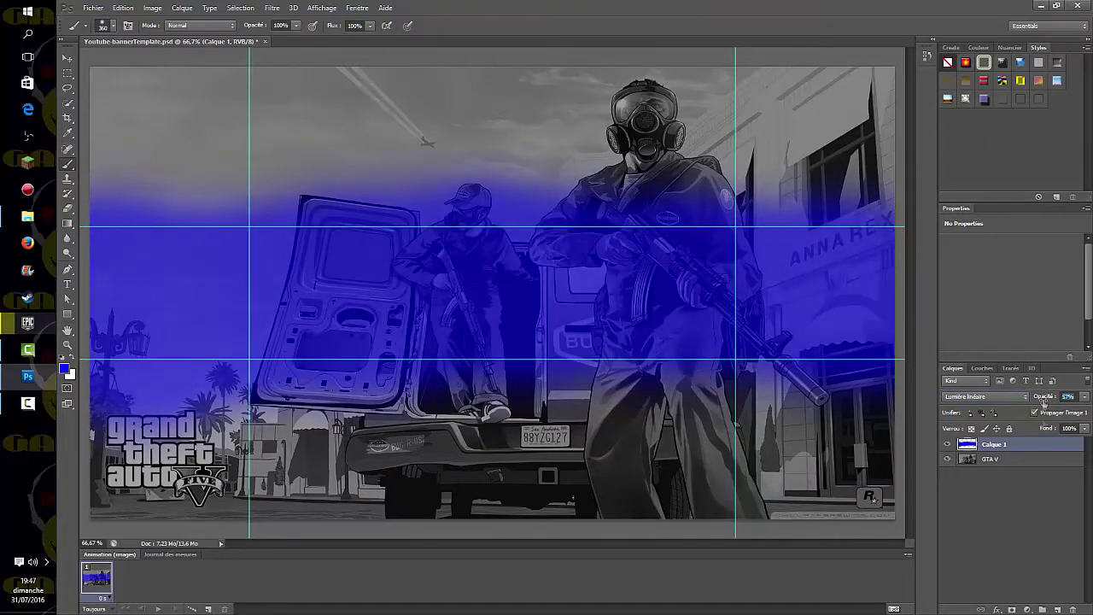
Tone down the blue band with a Hue/Saturation adjustment and add an empty layer above it.
{"action": "key", "text": "ctrl+u"}
{"action": "left_click_drag", "start_coordinate": [512, 263], "coordinate": [479, 272]}
{"action": "left_click", "coordinate": [654, 160]}
{"action": "key", "text": "b"}
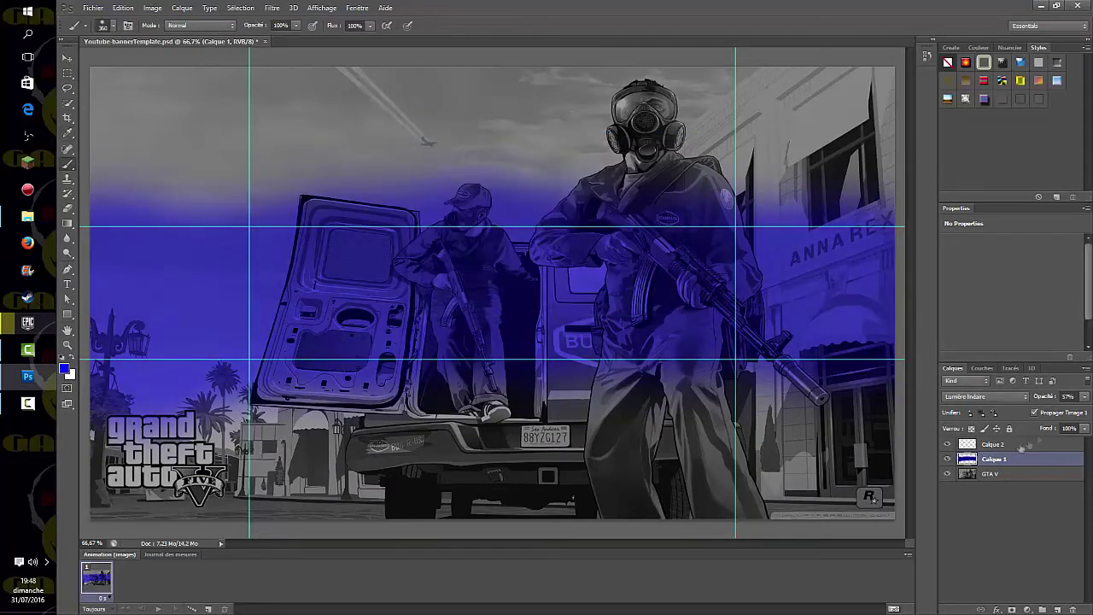
Open Layer styles.psd and bring its LEMON JUICE text layer into the banner document.
{"action": "key", "text": "v"}
{"action": "key", "text": "ctrl+o"}
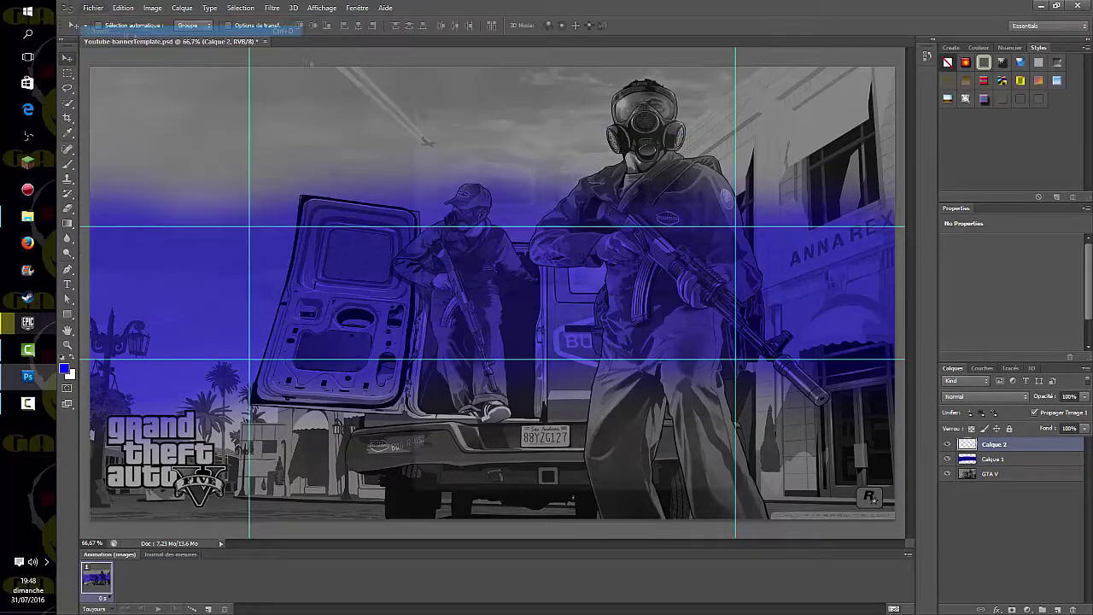
{"action": "double_click", "coordinate": [503, 265]}
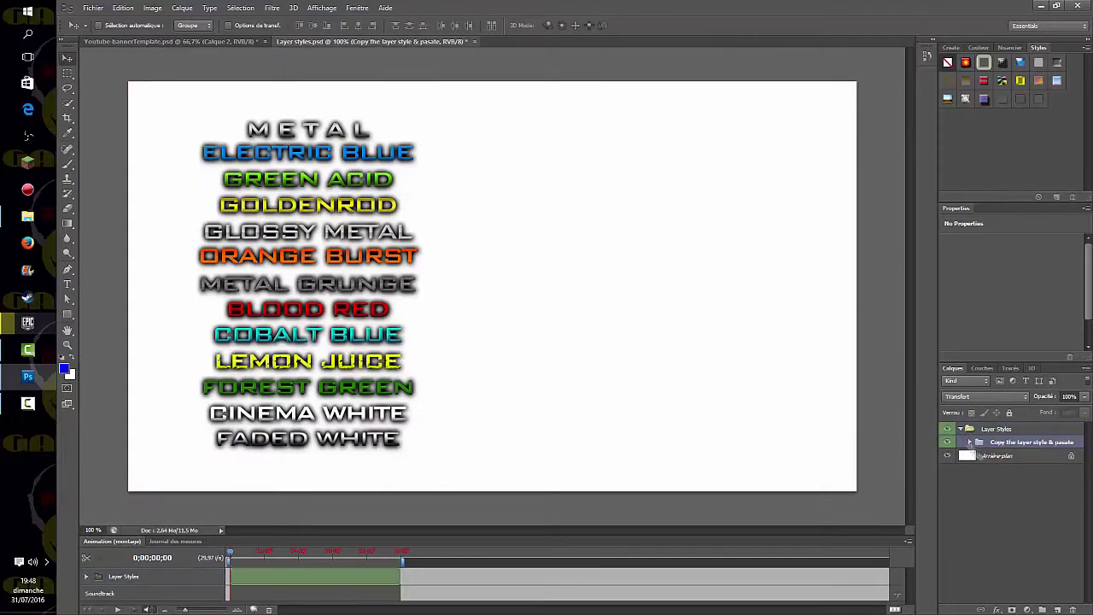
{"action": "left_click", "coordinate": [959, 428]}
{"action": "left_click", "coordinate": [999, 499]}
{"action": "left_click_drag", "start_coordinate": [308, 360], "coordinate": [664, 233]}
{"action": "key", "text": "Return"}
Enlarge the LEMON JUICE text and move it to the middle of the banner between the guides.
{"action": "key", "text": "ctrl+t"}
{"action": "left_click_drag", "start_coordinate": [555, 267], "coordinate": [505, 287]}
{"action": "key", "text": "Return"}
Try the Kenyan Coffee font on the LEMON JUICE text and stretch the text wider.
{"action": "key", "text": "t"}
{"action": "left_click", "coordinate": [506, 316]}
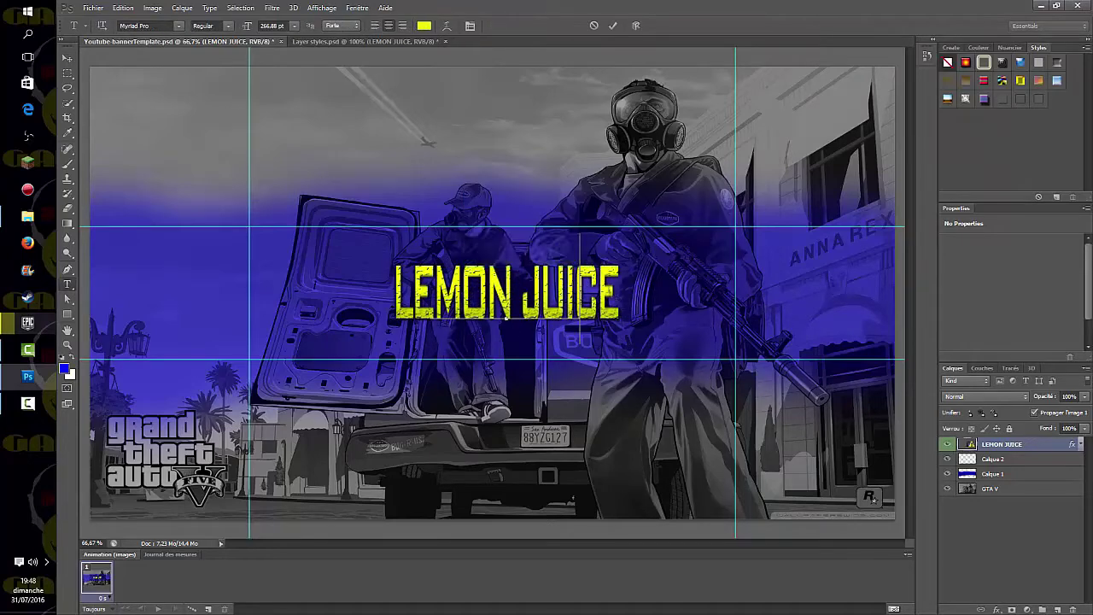
{"action": "left_click", "coordinate": [179, 25]}
{"action": "scroll", "coordinate": [170, 256], "scroll_direction": "down", "scroll_amount": 5}
{"action": "left_click", "coordinate": [171, 384]}
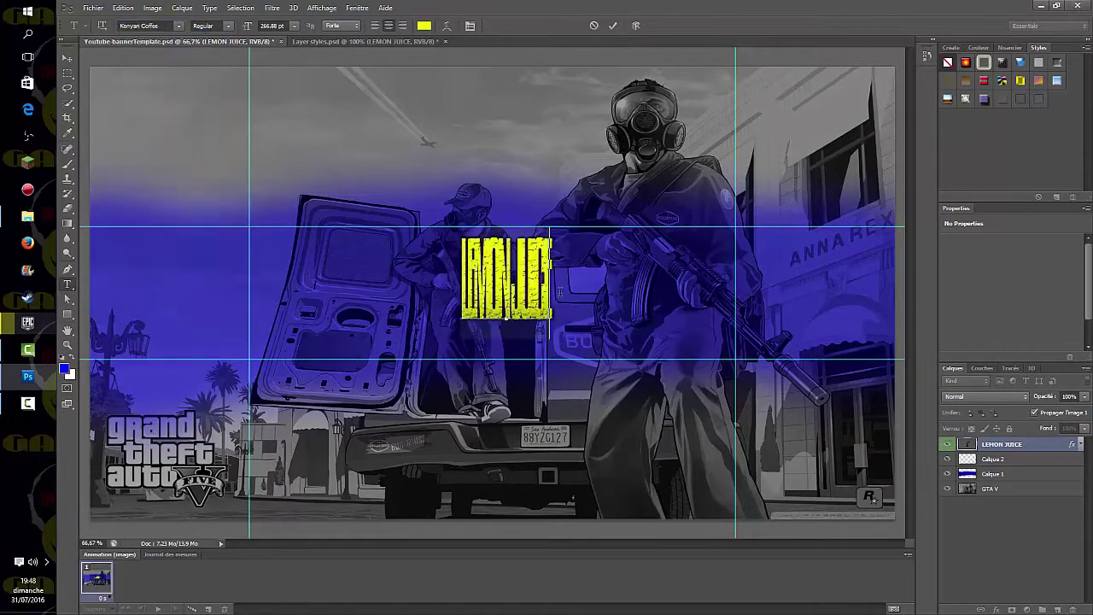
{"action": "key", "text": "ctrl+t"}
{"action": "left_click_drag", "start_coordinate": [642, 268], "coordinate": [607, 291]}
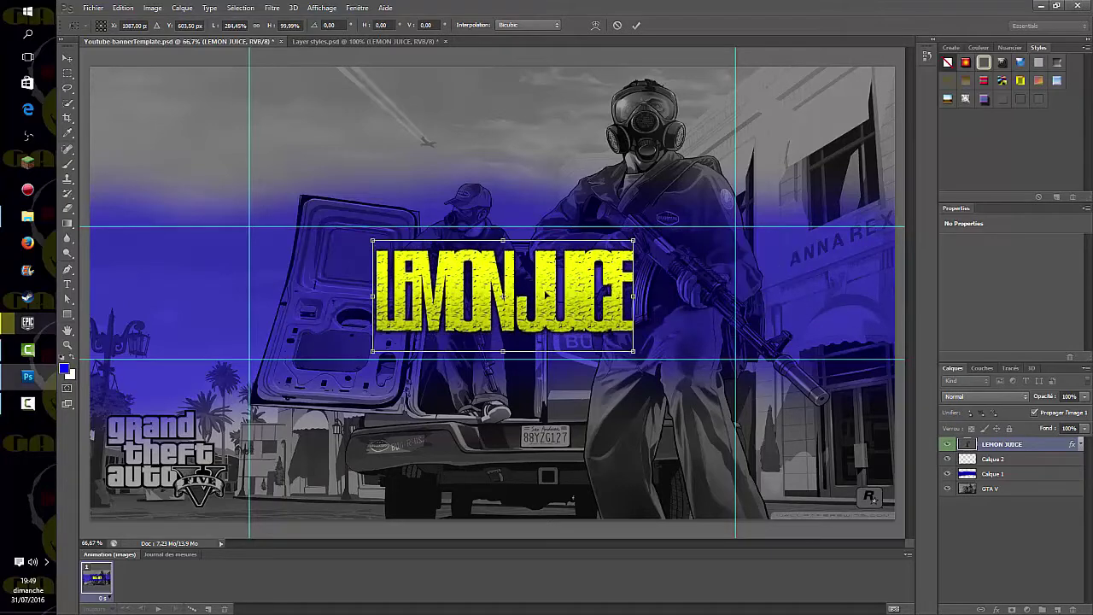
{"action": "key", "text": "Return"}
Change the font of the LEMON JUICE text to PRIMETIME.
{"action": "key", "text": "ctrl+a"}
{"action": "left_click", "coordinate": [179, 25]}
{"action": "left_click", "coordinate": [171, 312]}
Narrow the LEMON JUICE text to about 57% of its width and centre it within the guides.
{"action": "key", "text": "ctrl+t"}
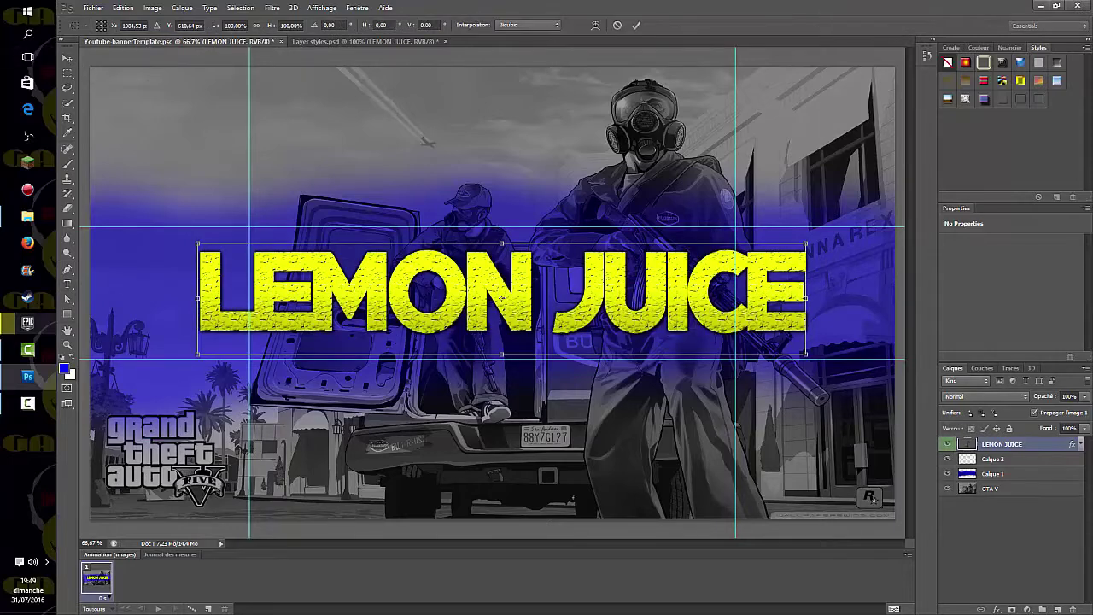
{"action": "left_click_drag", "start_coordinate": [806, 298], "coordinate": [708, 299]}
{"action": "left_click_drag", "start_coordinate": [195, 299], "coordinate": [359, 298]}
{"action": "left_click_drag", "start_coordinate": [533, 299], "coordinate": [509, 295]}
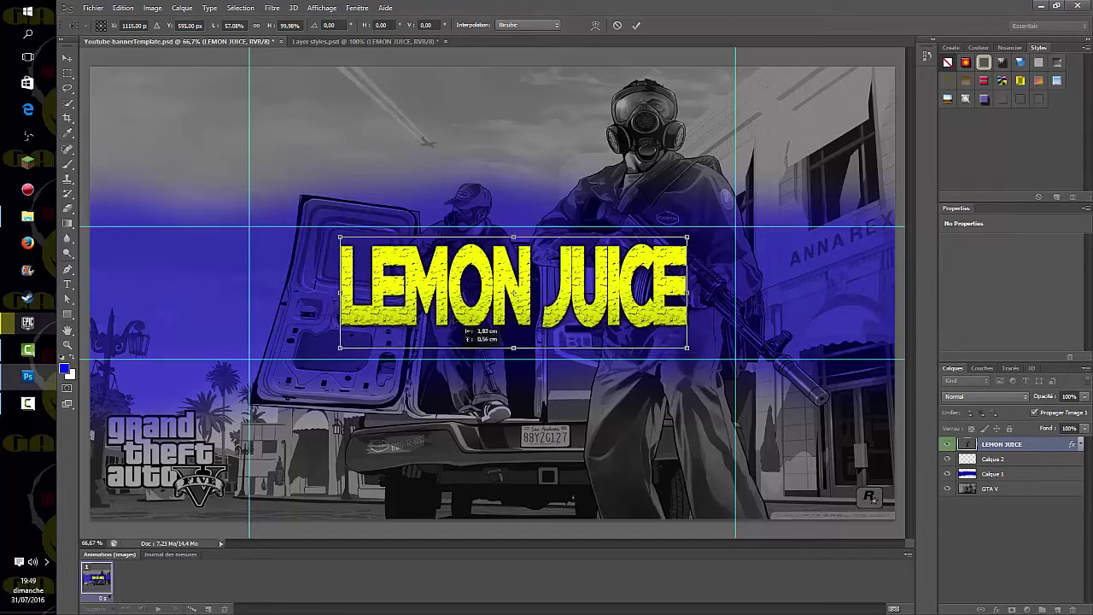
{"action": "key", "text": "Return"}
Replace the LEMON JUICE text with MR TOTO and centre it on the banner.
{"action": "key", "text": "ctrl+a"}
{"action": "key", "text": "BackSpace"}
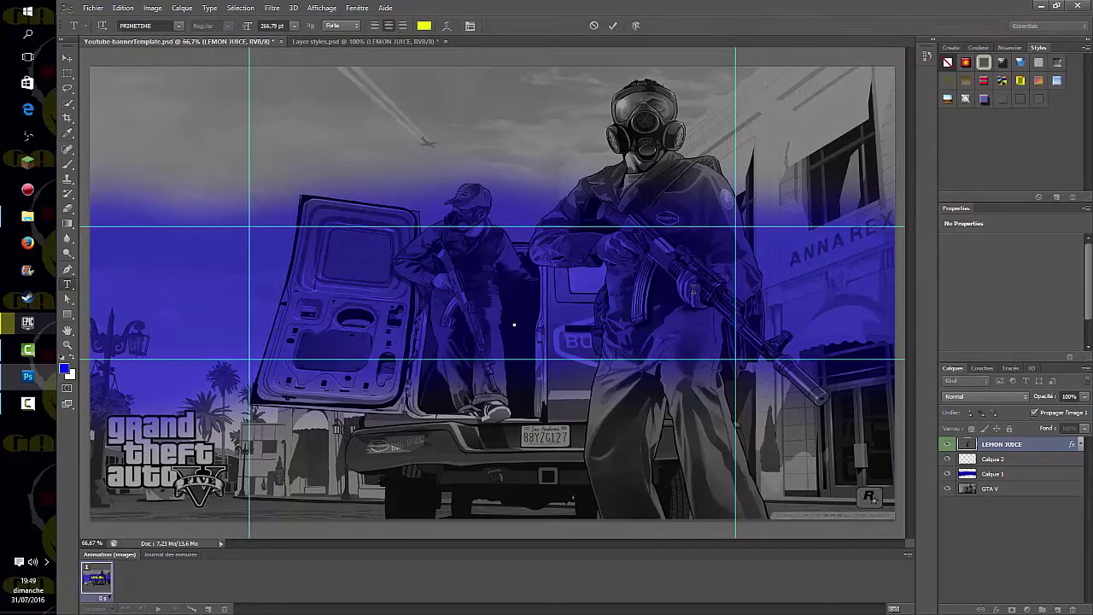
{"action": "key", "text": "ctrl+Return"}
{"action": "key", "text": "v"}
{"action": "left_click_drag", "start_coordinate": [532, 313], "coordinate": [520, 313]}
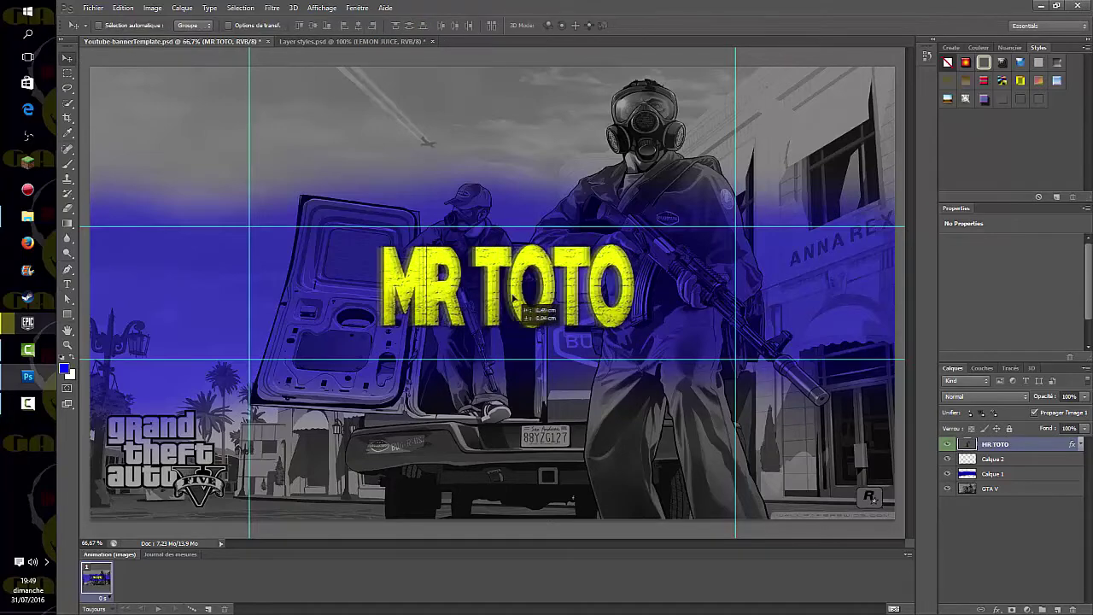
Change the Contour color in the MR TOTO text's layer style to white (ffffff).
{"action": "double_click", "coordinate": [1024, 444]}
{"action": "left_click", "coordinate": [146, 337]}
{"action": "left_click", "coordinate": [378, 188]}
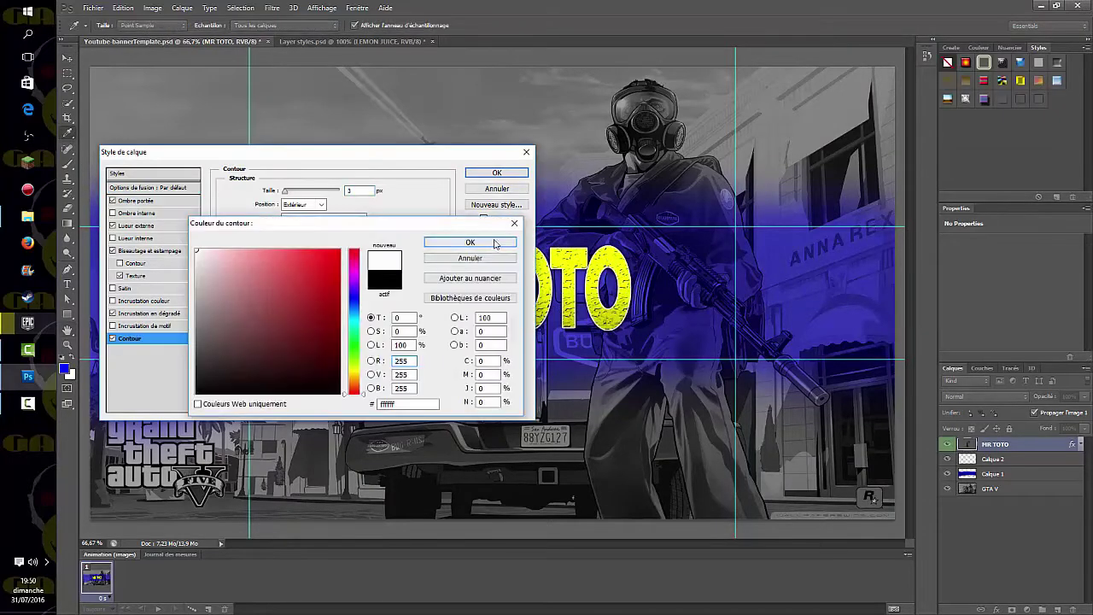
{"action": "left_click", "coordinate": [503, 245]}
{"action": "left_click", "coordinate": [495, 171]}
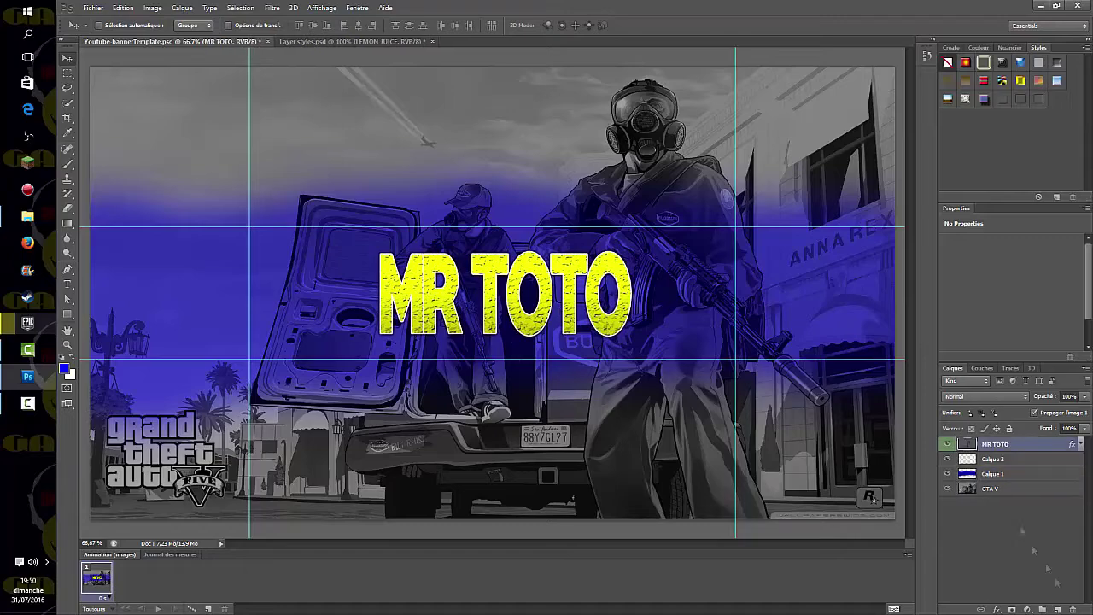
Add a layer above GTA V and place the YOUTUBE logo from the image ytbe folder at the banner's left side.
{"action": "left_click", "coordinate": [1016, 489]}
{"action": "left_click", "coordinate": [93, 8]}
{"action": "left_click", "coordinate": [106, 197]}
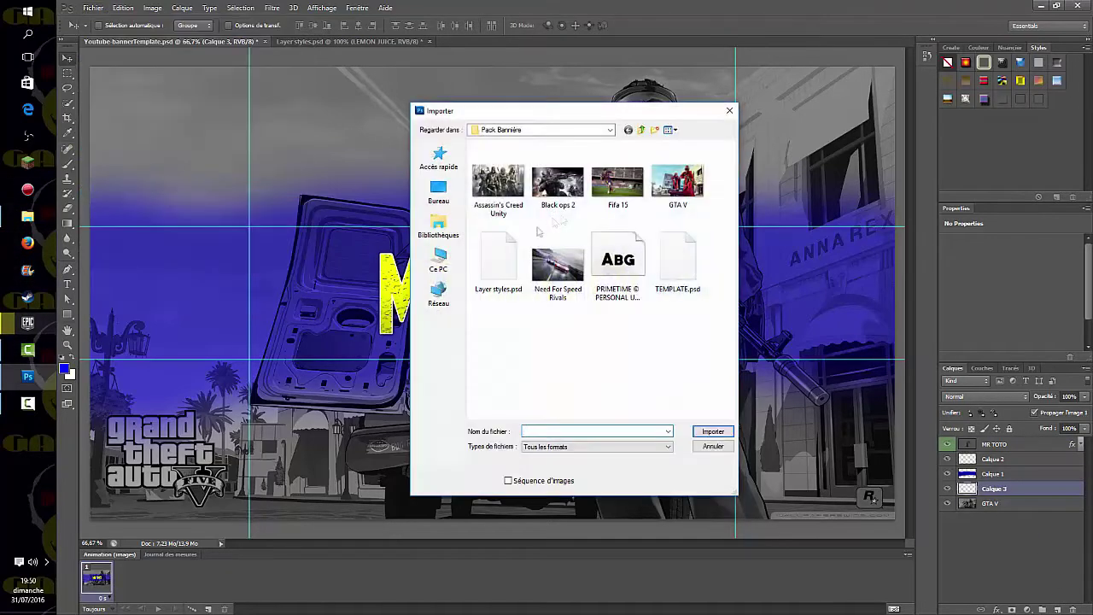
{"action": "double_click", "coordinate": [498, 256]}
{"action": "scroll", "coordinate": [633, 247], "scroll_direction": "down", "scroll_amount": 5}
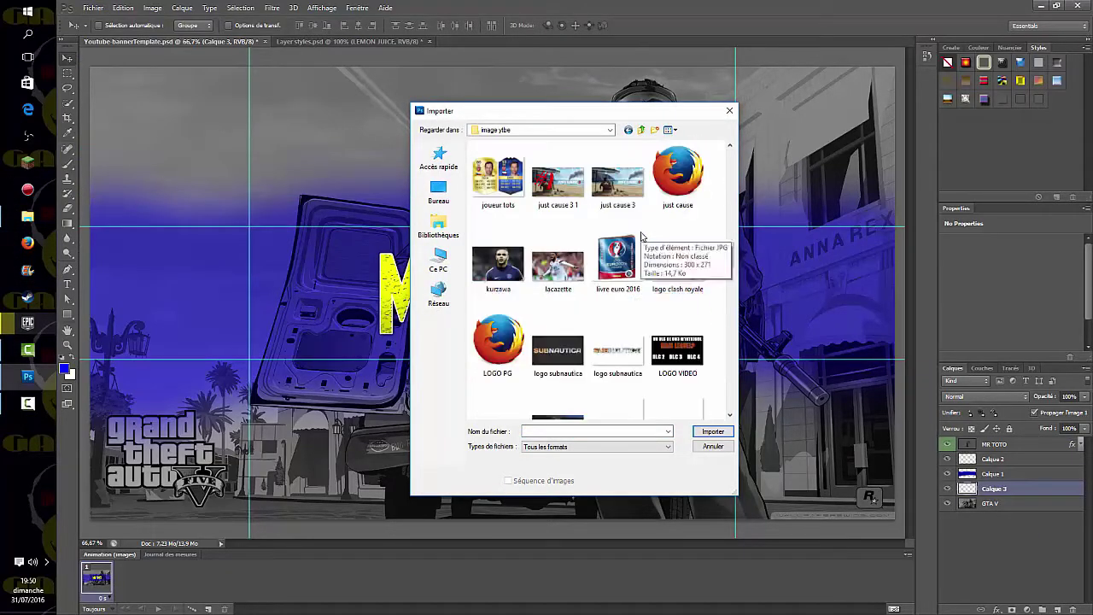
{"action": "scroll", "coordinate": [633, 248], "scroll_direction": "down", "scroll_amount": 5}
{"action": "left_click", "coordinate": [617, 201]}
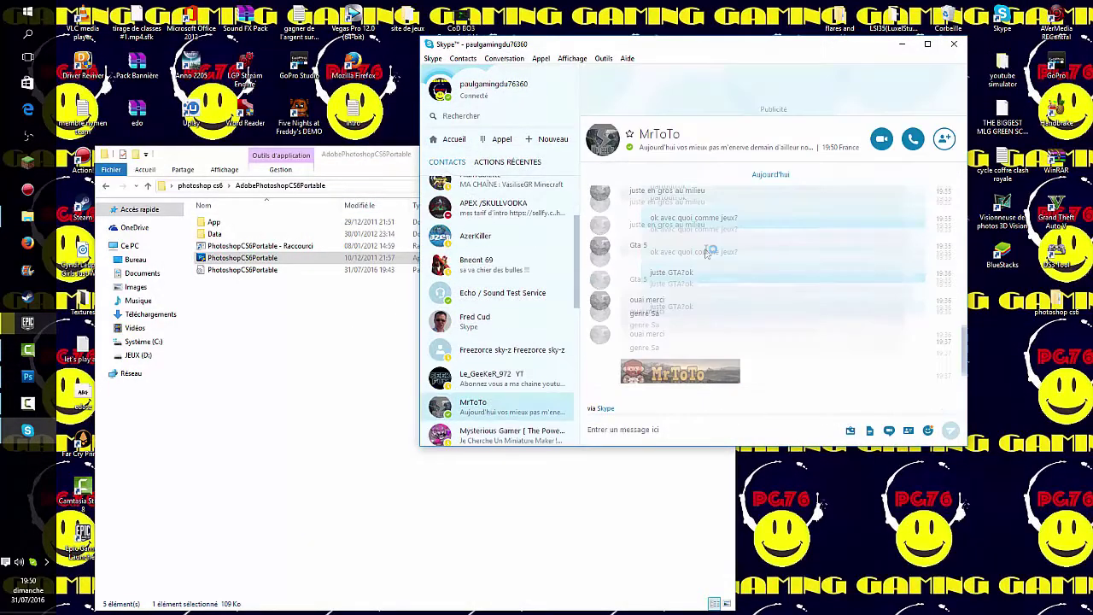
{"action": "left_click", "coordinate": [953, 43]}
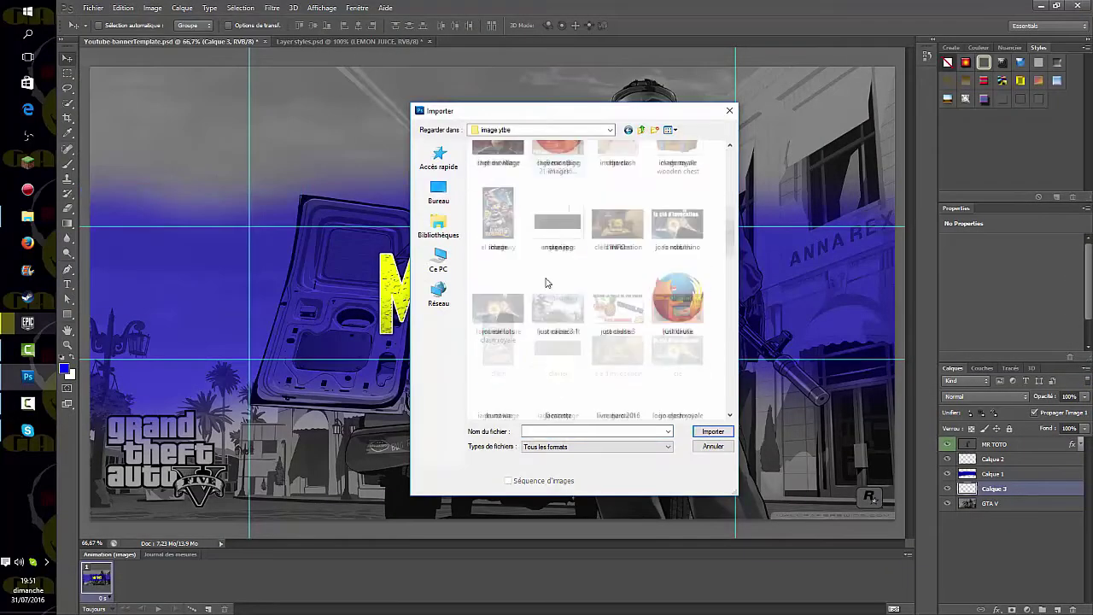
{"action": "scroll", "coordinate": [547, 282], "scroll_direction": "down", "scroll_amount": 5}
{"action": "double_click", "coordinate": [495, 361]}
{"action": "left_click_drag", "start_coordinate": [496, 295], "coordinate": [216, 316]}
{"action": "key", "text": "Return"}
Rasterize the YOUTUBE logo layer and adjust it with Hue/Saturation.
{"action": "right_click", "coordinate": [967, 489]}
{"action": "left_click", "coordinate": [990, 210]}
{"action": "key", "text": "ctrl+u"}
{"action": "left_click", "coordinate": [655, 160]}
Bring the YOUTUBE logo layer to the top of the layer stack.
{"action": "right_click", "coordinate": [968, 488]}
{"action": "left_click", "coordinate": [976, 110]}
{"action": "left_click", "coordinate": [427, 425]}
{"action": "left_click_drag", "start_coordinate": [583, 278], "coordinate": [587, 280]}
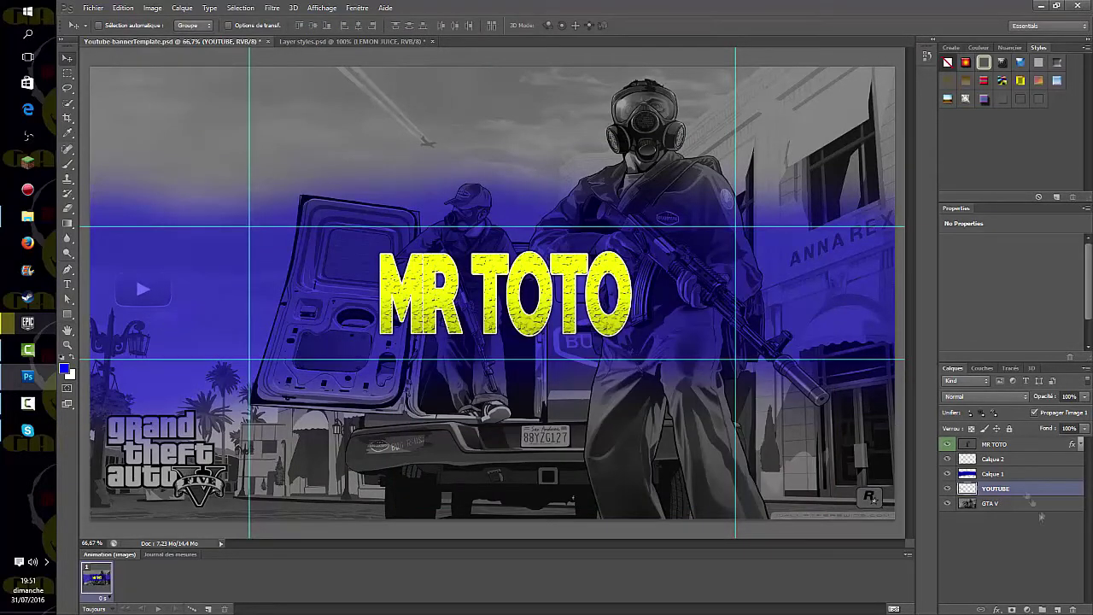
{"action": "key", "text": "ctrl+shift+bracketright"}
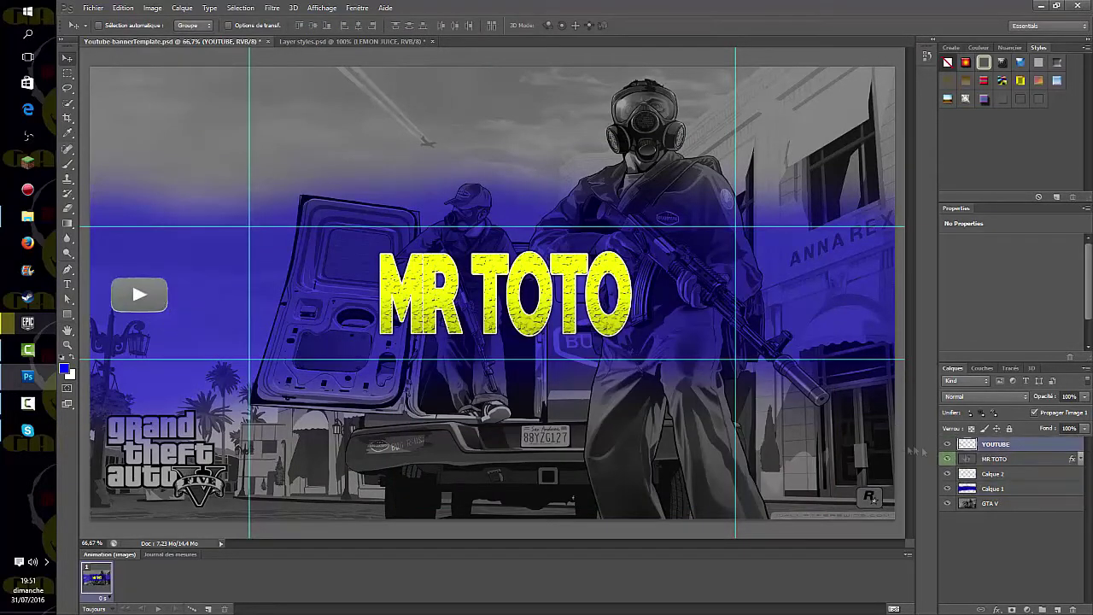
Set the foreground color to pure red.
{"action": "key", "text": "i"}
{"action": "left_click", "coordinate": [64, 368]}
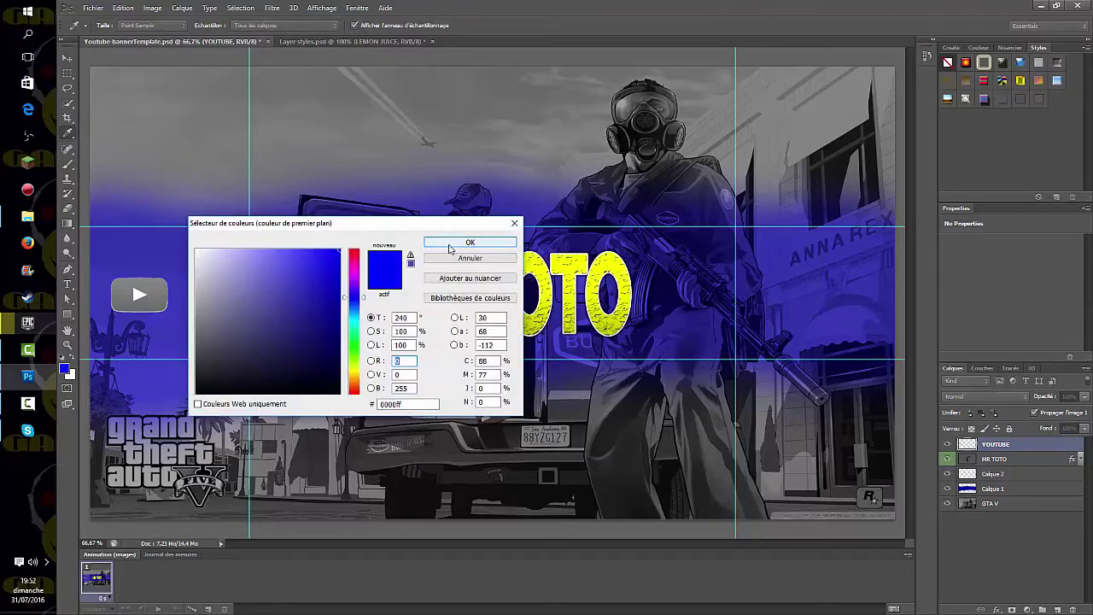
{"action": "left_click_drag", "start_coordinate": [352, 327], "coordinate": [353, 251]}
{"action": "key", "text": "Return"}
{"action": "key", "text": "b"}
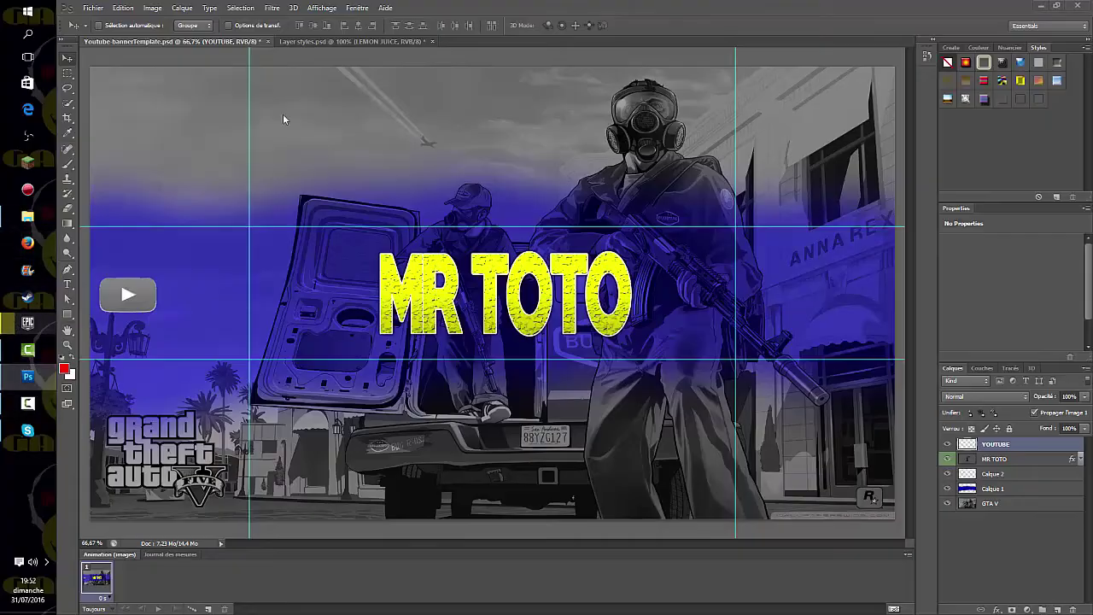
Switch to Firefox and search the web for "logo snapchat" images.
{"action": "left_click", "coordinate": [27, 243]}
{"action": "left_click", "coordinate": [213, 29]}
{"action": "type", "text": "logo snapchat"}
{"action": "key", "text": "Return"}
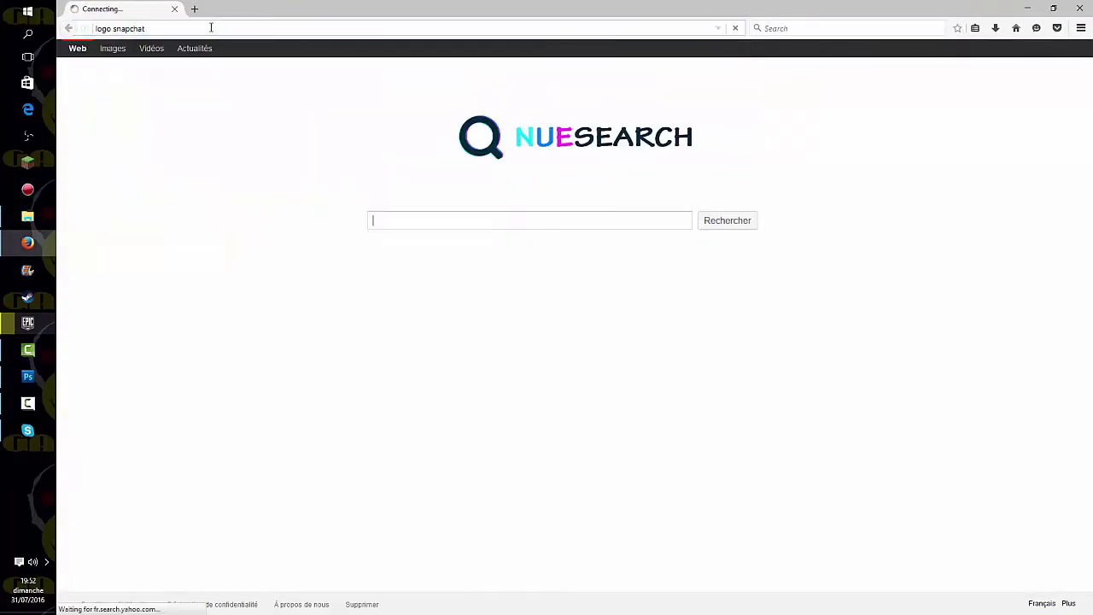
{"action": "left_click", "coordinate": [210, 336]}
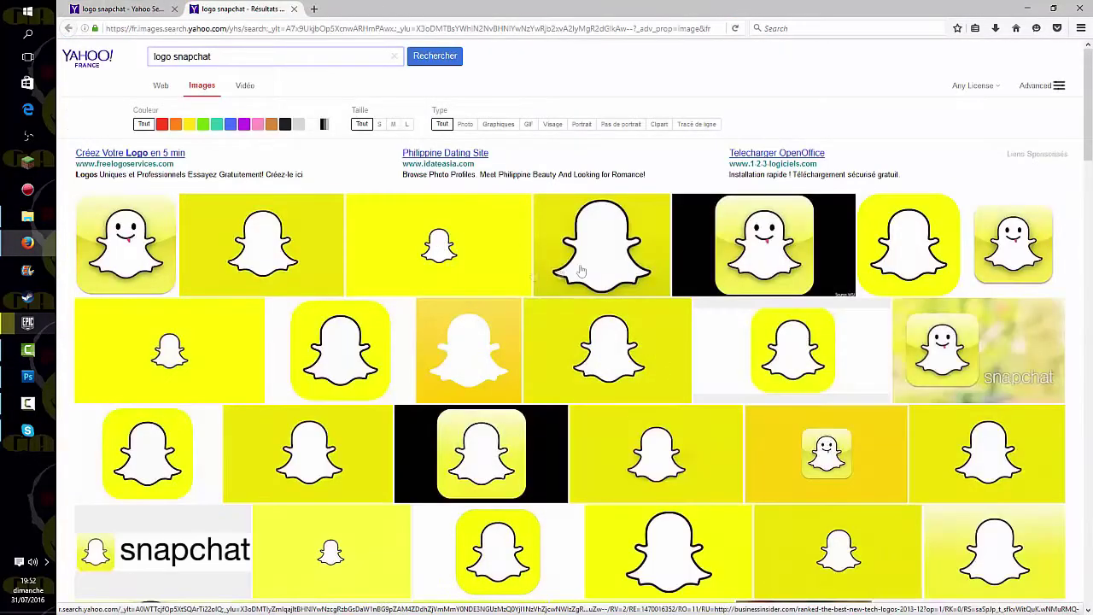
Save the large black-outlined Snapchat ghost image from the first row of results.
{"action": "right_click", "coordinate": [607, 241]}
{"action": "left_click", "coordinate": [649, 371]}
{"action": "type", "text": "snapchat"}
{"action": "key", "text": "Return"}
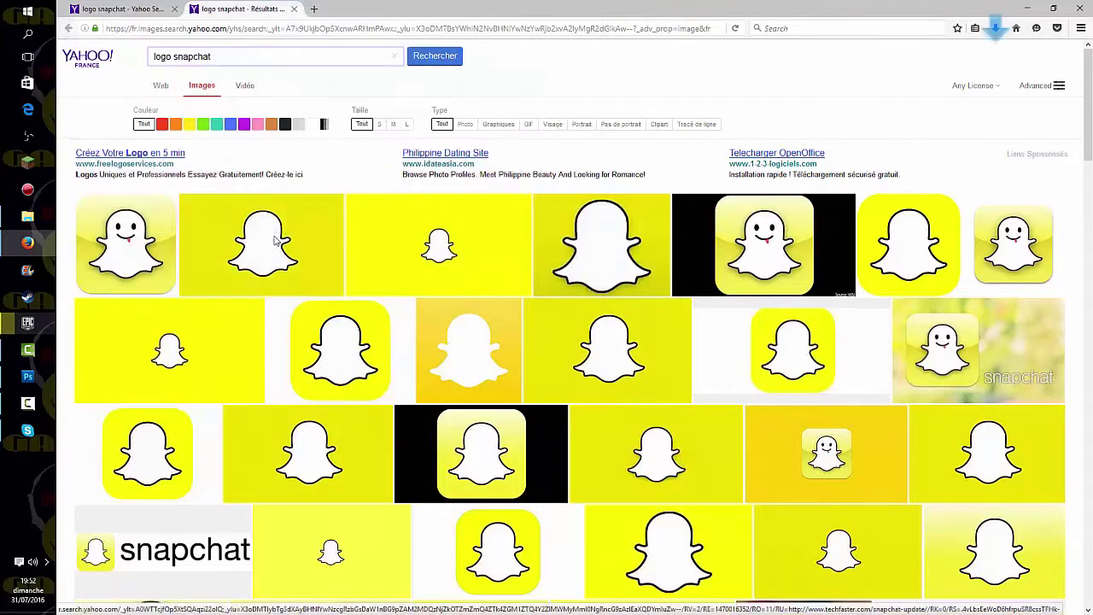
Return to Photoshop, place the snap lologo image, and position it between the YouTube logo and the MR TOTO text.
{"action": "left_click", "coordinate": [27, 376]}
{"action": "left_click", "coordinate": [92, 8]}
{"action": "left_click", "coordinate": [112, 209]}
{"action": "scroll", "coordinate": [584, 256], "scroll_direction": "down", "scroll_amount": 5}
{"action": "left_click", "coordinate": [641, 175]}
{"action": "left_click", "coordinate": [713, 431]}
{"action": "left_click_drag", "start_coordinate": [492, 295], "coordinate": [282, 292]}
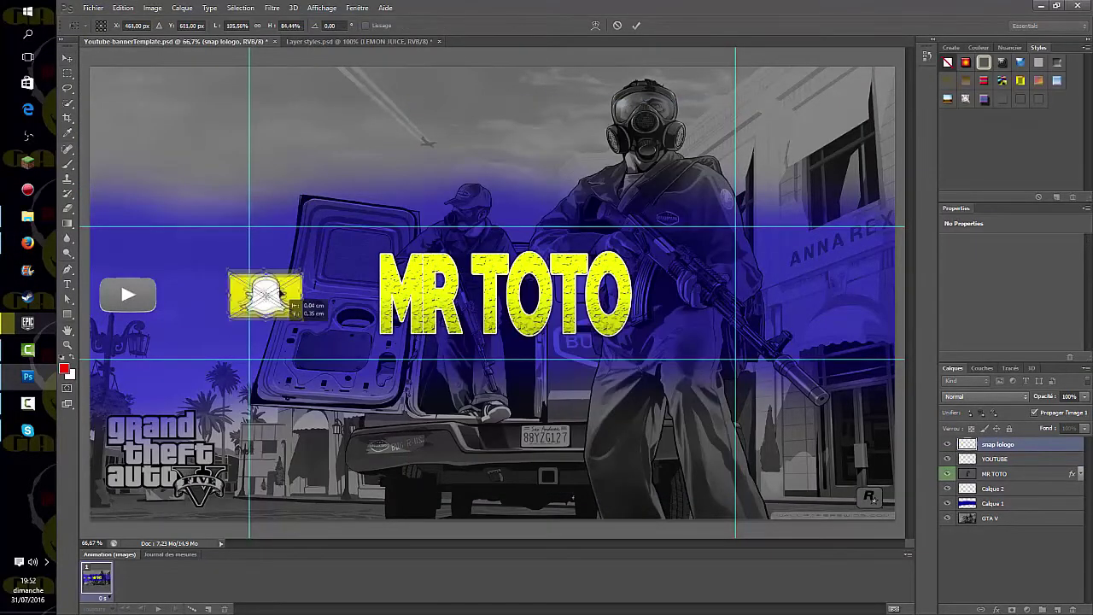
{"action": "key", "text": "Return"}
Apply a Hue/Saturation adjustment to the Snapchat logo with saturation +3 and lightness +2.
{"action": "key", "text": "ctrl+u"}
{"action": "type", "text": "-100"}
{"action": "left_click_drag", "start_coordinate": [457, 238], "coordinate": [515, 262]}
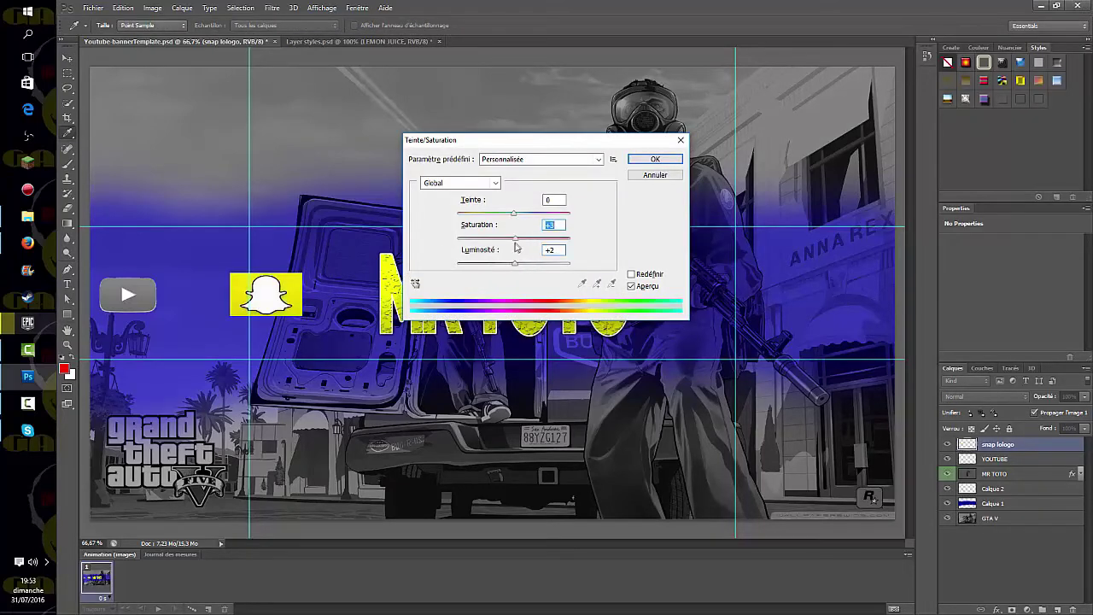
{"action": "left_click", "coordinate": [634, 161]}
Colorize the YOUTUBE logo layer red using Hue/Saturation with hue 0 and saturation 52.
{"action": "right_click", "coordinate": [995, 459]}
{"action": "left_click", "coordinate": [985, 460]}
{"action": "key", "text": "ctrl+u"}
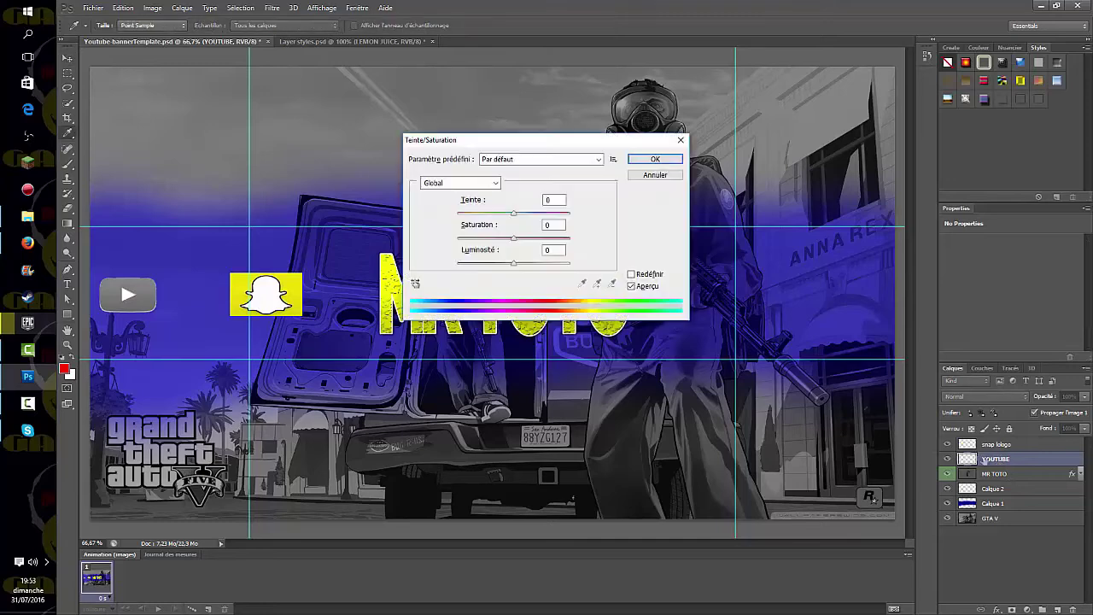
{"action": "left_click", "coordinate": [631, 274]}
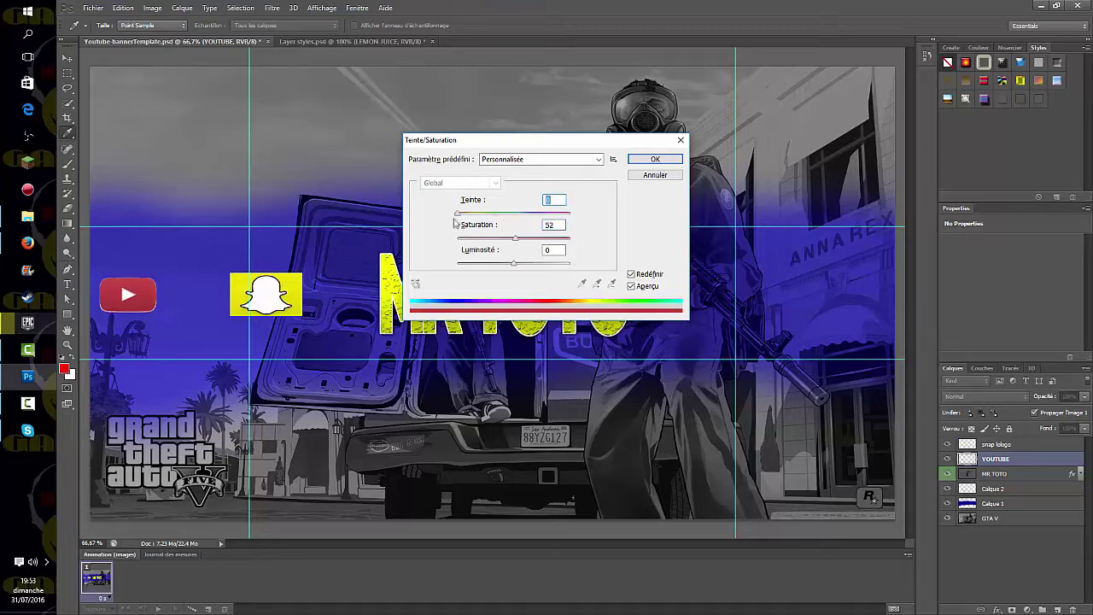
{"action": "left_click", "coordinate": [662, 161]}
Place the Skype logo image th (1) from the gfx clash royale folder near the banner's right guide.
{"action": "left_click", "coordinate": [93, 8]}
{"action": "left_click", "coordinate": [120, 207]}
{"action": "left_click", "coordinate": [641, 129]}
{"action": "double_click", "coordinate": [681, 171]}
{"action": "double_click", "coordinate": [630, 302]}
{"action": "key", "text": "Return"}
Rasterize the Skype logo layer, delete its background using the Magic Wand, and clear the selection.
{"action": "left_click_drag", "start_coordinate": [68, 103], "coordinate": [107, 117]}
{"action": "left_click", "coordinate": [755, 278]}
{"action": "key", "text": "Delete"}
{"action": "key", "text": "Return"}
{"action": "right_click", "coordinate": [990, 459]}
{"action": "left_click", "coordinate": [970, 177]}
{"action": "key", "text": "Delete"}
{"action": "right_click", "coordinate": [752, 265]}
{"action": "left_click", "coordinate": [794, 451]}
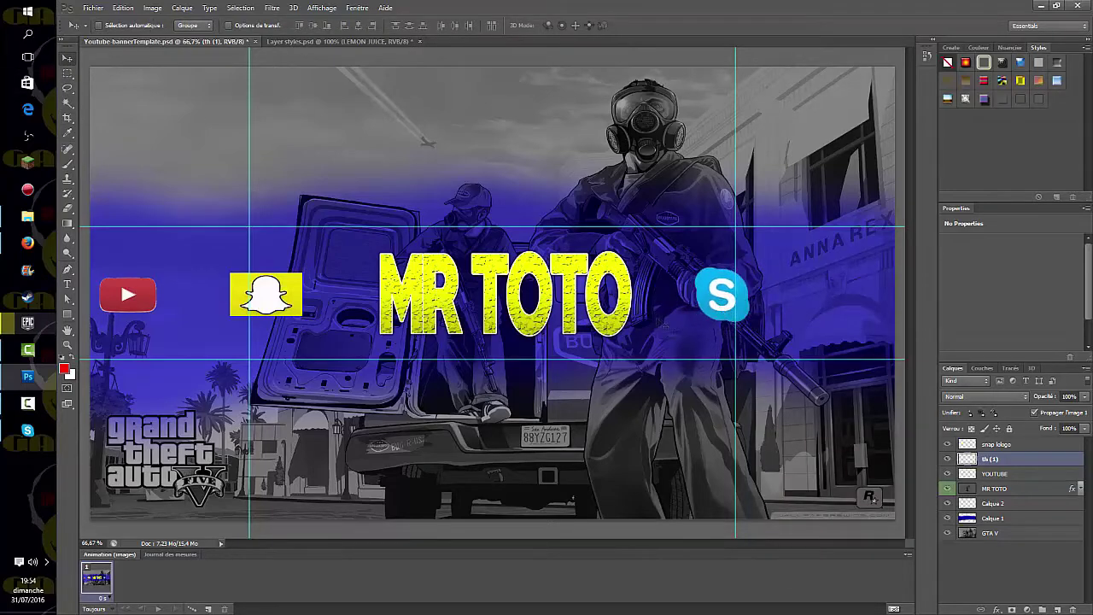
Place the red YouTube logo image th (2) from the gfx clash royale folder on the banner.
{"action": "left_click", "coordinate": [92, 8]}
{"action": "left_click", "coordinate": [119, 193]}
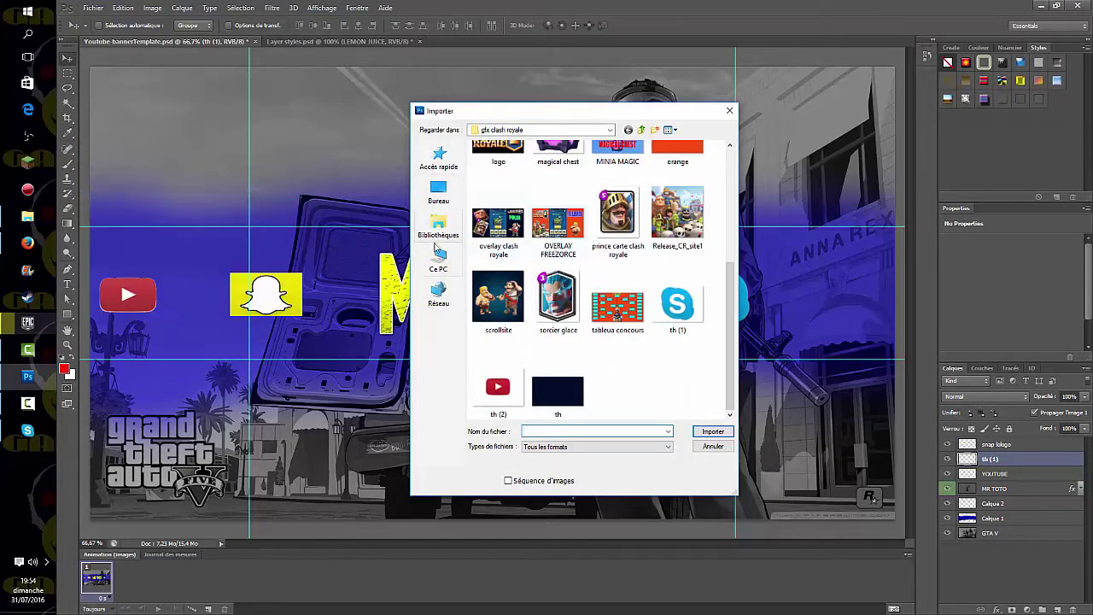
{"action": "left_click", "coordinate": [712, 431]}
{"action": "key", "text": "Return"}
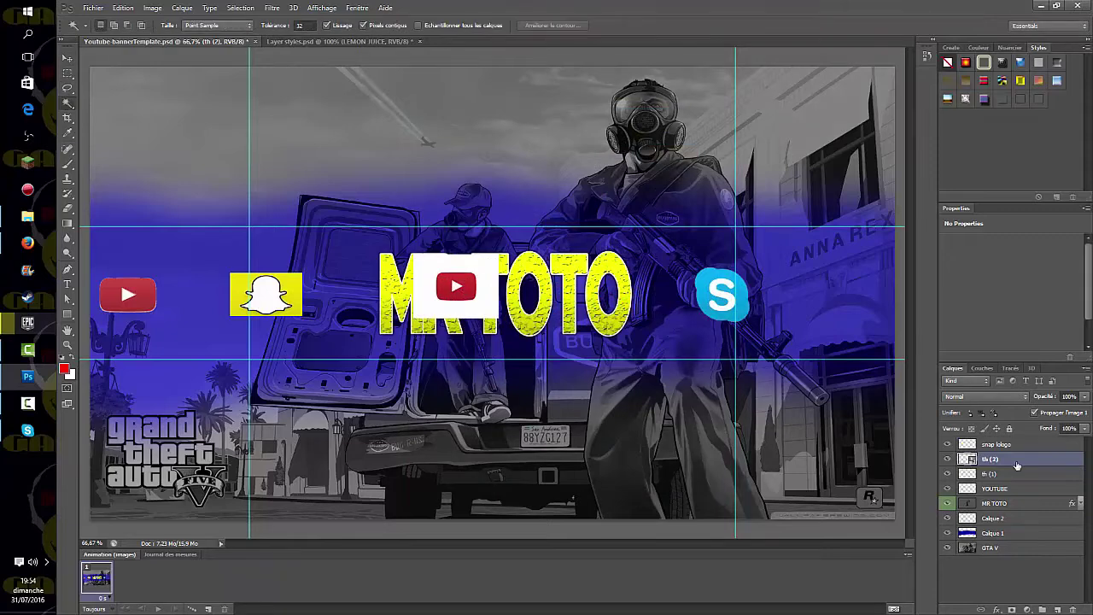
Delete the white background around the th (2) YouTube logo and clear the selection.
{"action": "left_click", "coordinate": [495, 269]}
{"action": "key", "text": "Delete"}
{"action": "right_click", "coordinate": [494, 268]}
{"action": "left_click", "coordinate": [529, 275]}
Delete the old YOUTUBE logo layer from the banner.
{"action": "key", "text": "v"}
{"action": "right_click", "coordinate": [995, 489]}
{"action": "left_click", "coordinate": [959, 159]}
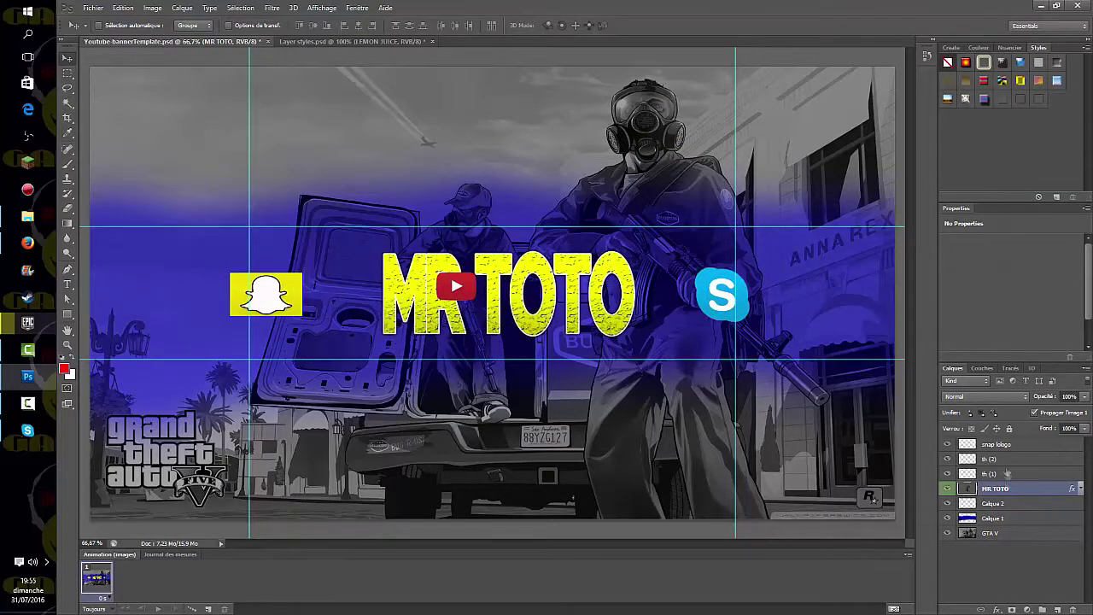
Scale the th (2) YouTube logo and place it on the banner's far side beyond the Snapchat logo.
{"action": "key", "text": "ctrl+t"}
{"action": "left_click_drag", "start_coordinate": [190, 289], "coordinate": [159, 294]}
{"action": "key", "text": "Return"}
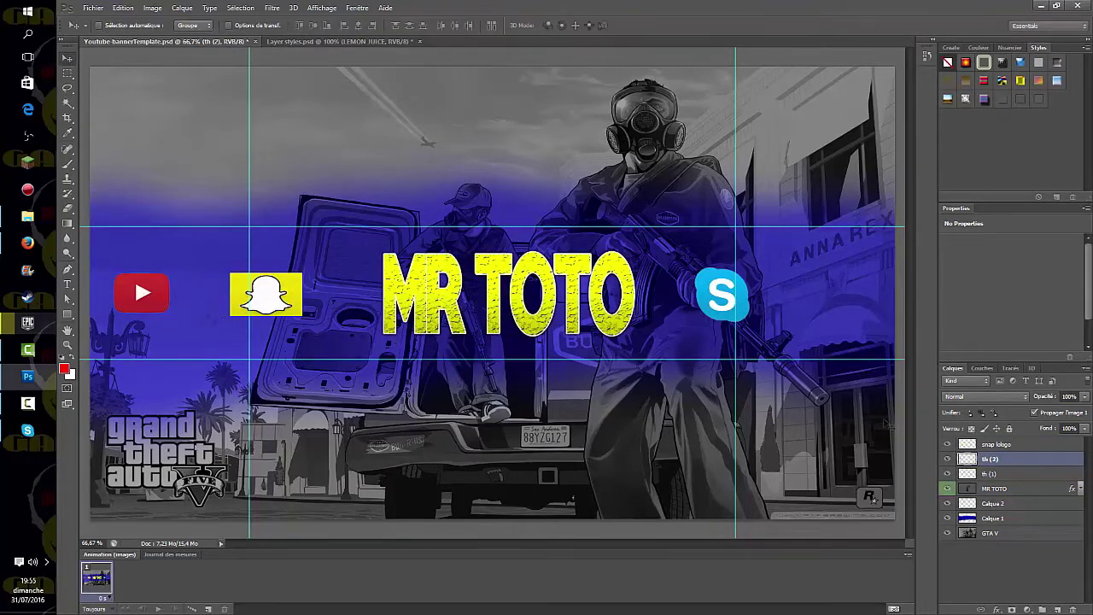
Place the instagram image on the banner, just beyond the Skype logo.
{"action": "key", "text": "ctrl+shift+alt+n"}
{"action": "left_click", "coordinate": [93, 7]}
{"action": "left_click", "coordinate": [128, 193]}
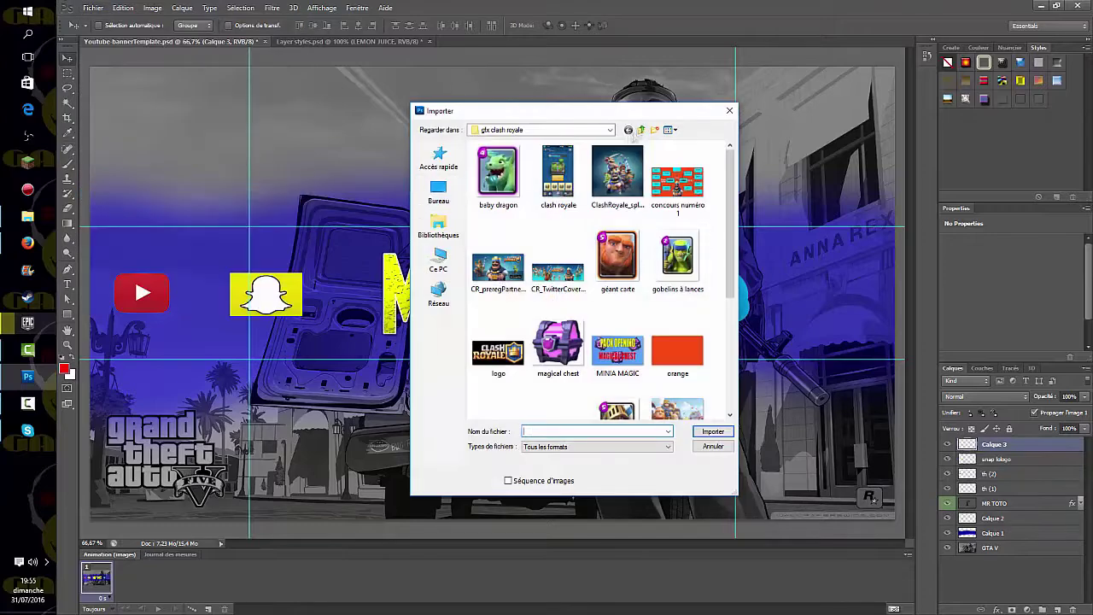
{"action": "scroll", "coordinate": [555, 256], "scroll_direction": "down", "scroll_amount": 15}
{"action": "scroll", "coordinate": [583, 296], "scroll_direction": "up", "scroll_amount": 10}
{"action": "scroll", "coordinate": [583, 296], "scroll_direction": "down", "scroll_amount": 3}
{"action": "left_click", "coordinate": [463, 313]}
{"action": "left_click", "coordinate": [713, 431]}
{"action": "left_click_drag", "start_coordinate": [508, 298], "coordinate": [829, 293]}
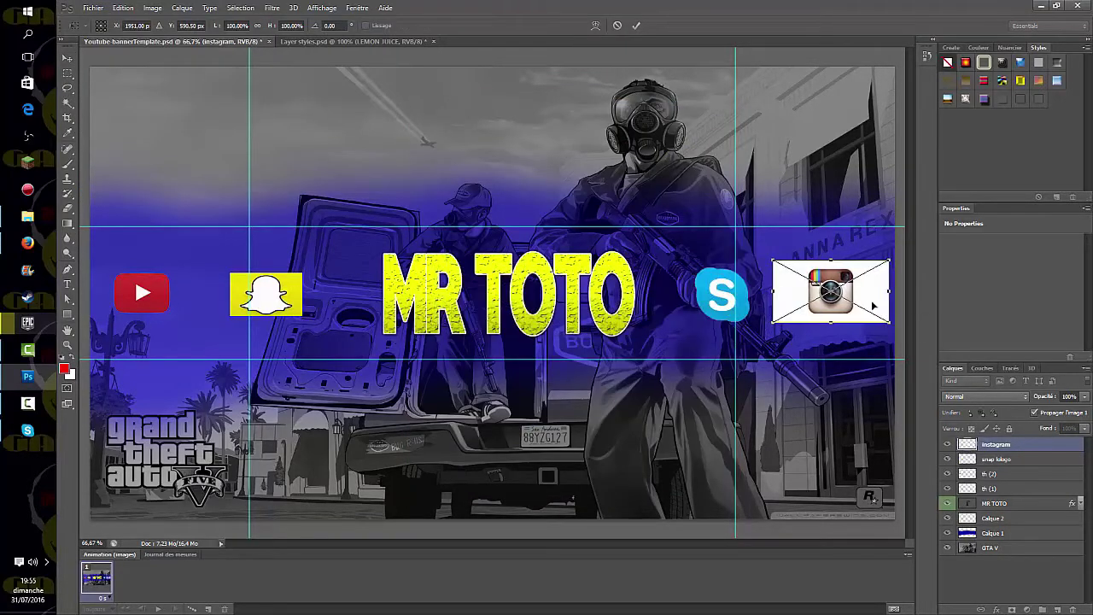
Delete the white background around the Instagram logo with the Magic Wand, clear the selection and shift the logo slightly outward.
{"action": "key", "text": "Return"}
{"action": "key", "text": "w"}
{"action": "left_click", "coordinate": [864, 288]}
{"action": "right_click", "coordinate": [864, 288]}
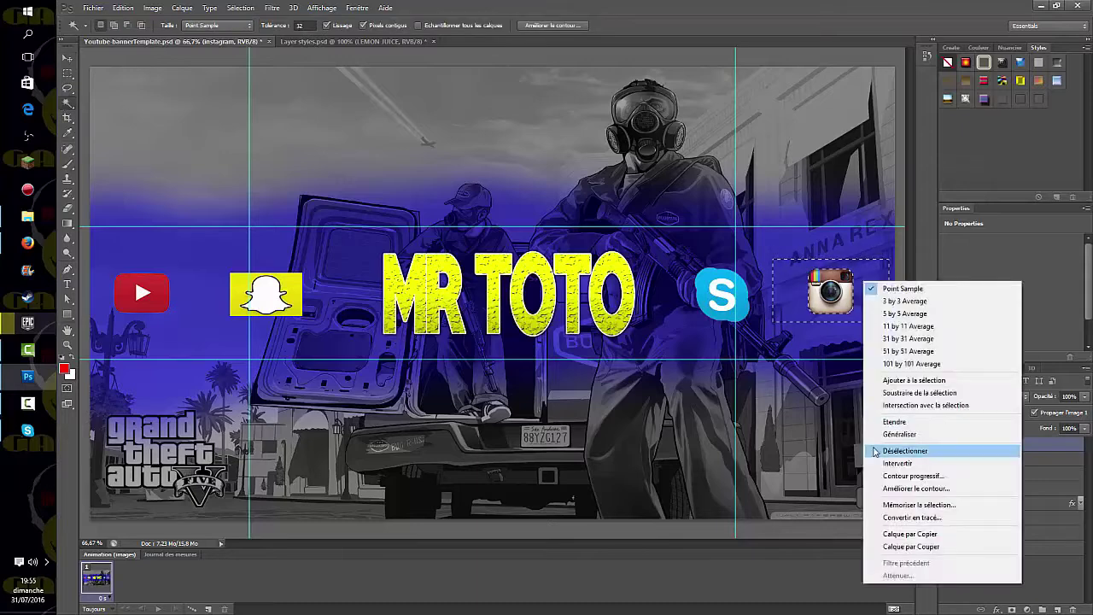
{"action": "key", "text": "Escape"}
{"action": "key", "text": "Delete"}
{"action": "key", "text": "ctrl+d"}
{"action": "key", "text": "v"}
{"action": "left_click_drag", "start_coordinate": [839, 293], "coordinate": [865, 297]}
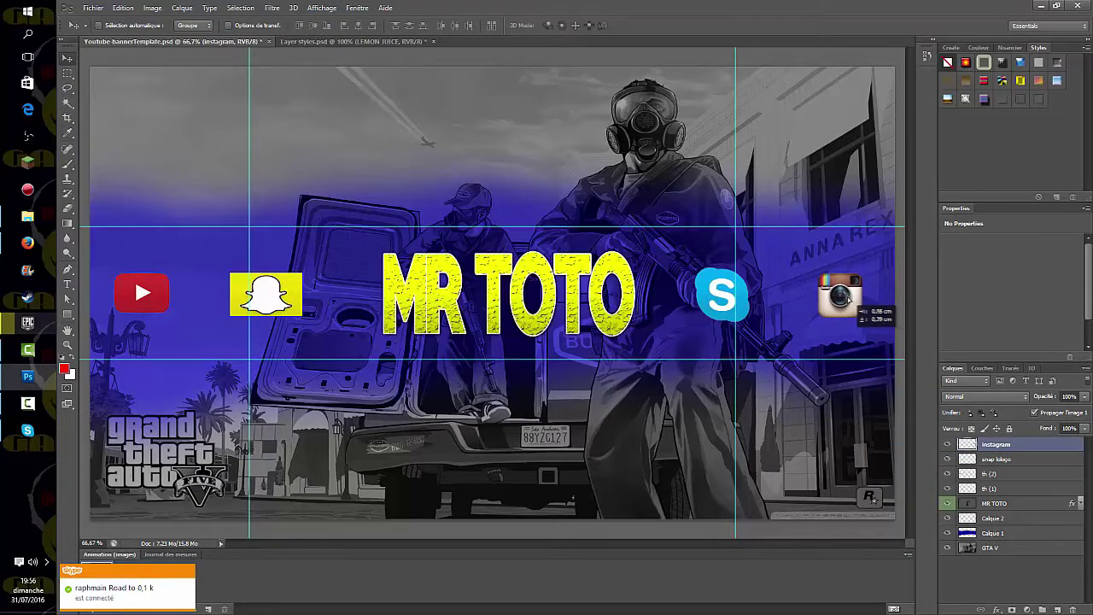
Switch to Skype, send the contact a message asking whether he has a YouTube channel, and close the chat.
{"action": "left_click", "coordinate": [128, 588]}
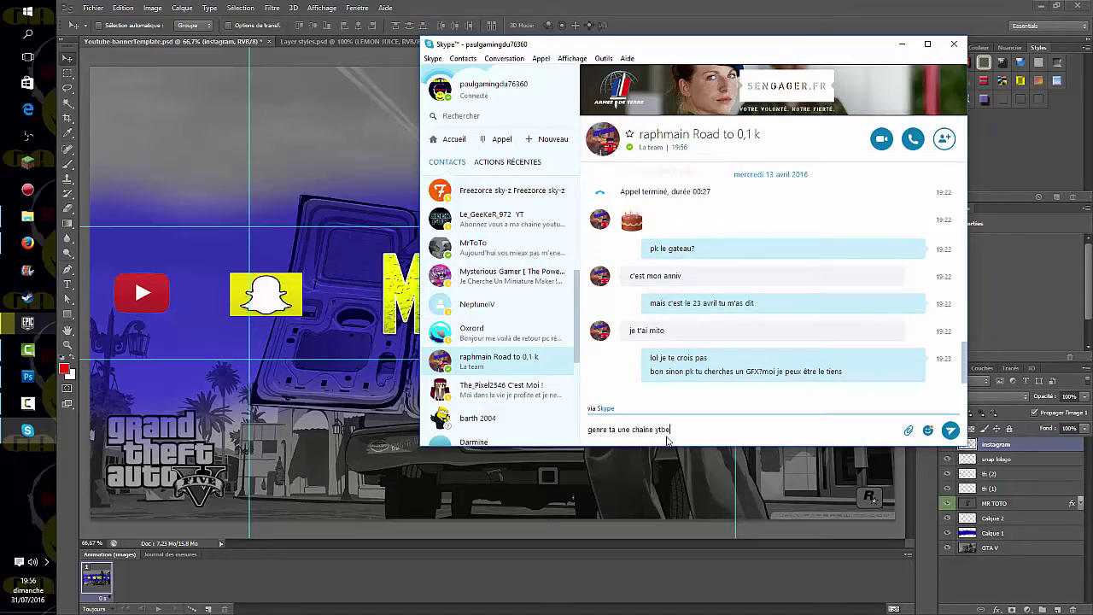
{"action": "key", "text": "Return"}
{"action": "left_click", "coordinate": [953, 44]}
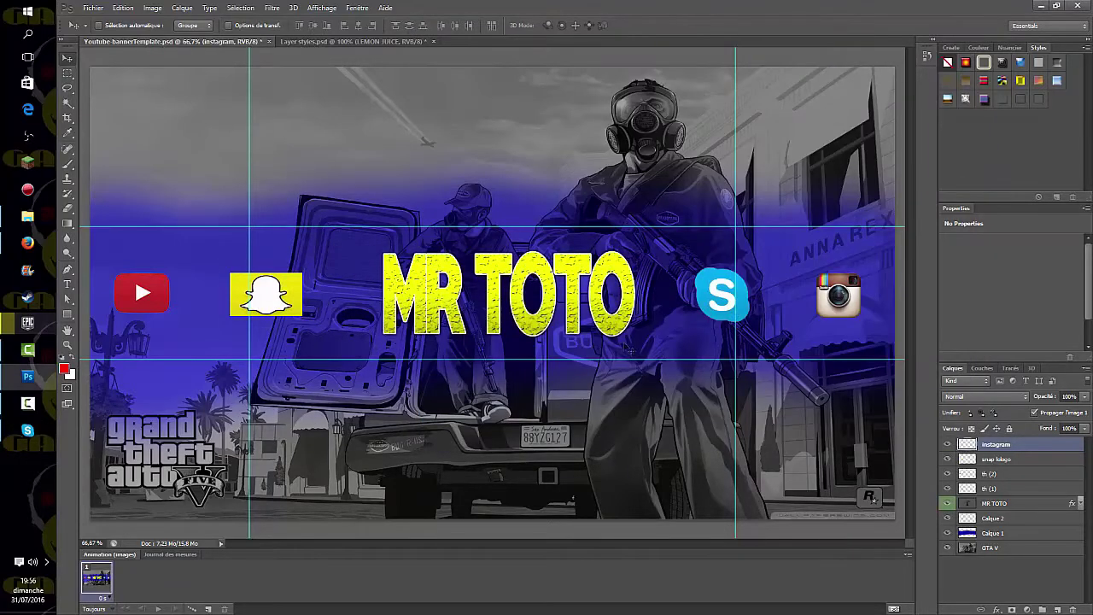
Add a new layer and paint a soft black band across the middle of the banner.
{"action": "key", "text": "ctrl+shift+alt+n"}
{"action": "left_click", "coordinate": [65, 369]}
{"action": "left_click", "coordinate": [439, 240]}
{"action": "mouse_move", "coordinate": [103, 281]}
{"action": "left_mouse_down"}
{"action": "mouse_move", "coordinate": [293, 222]}
{"action": "mouse_move", "coordinate": [817, 316]}
{"action": "mouse_move", "coordinate": [214, 336]}
{"action": "left_mouse_up"}
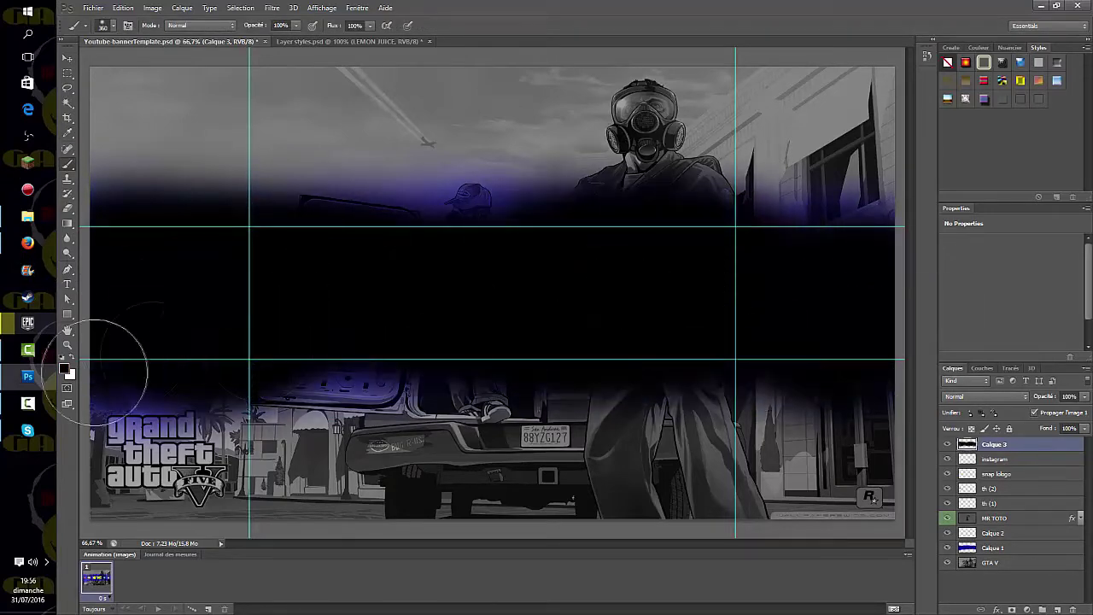
Erase the black paint over the MR TOTO title with a 411 px eraser and set the layer's blend mode to Lumière linéaire.
{"action": "left_click", "coordinate": [103, 25]}
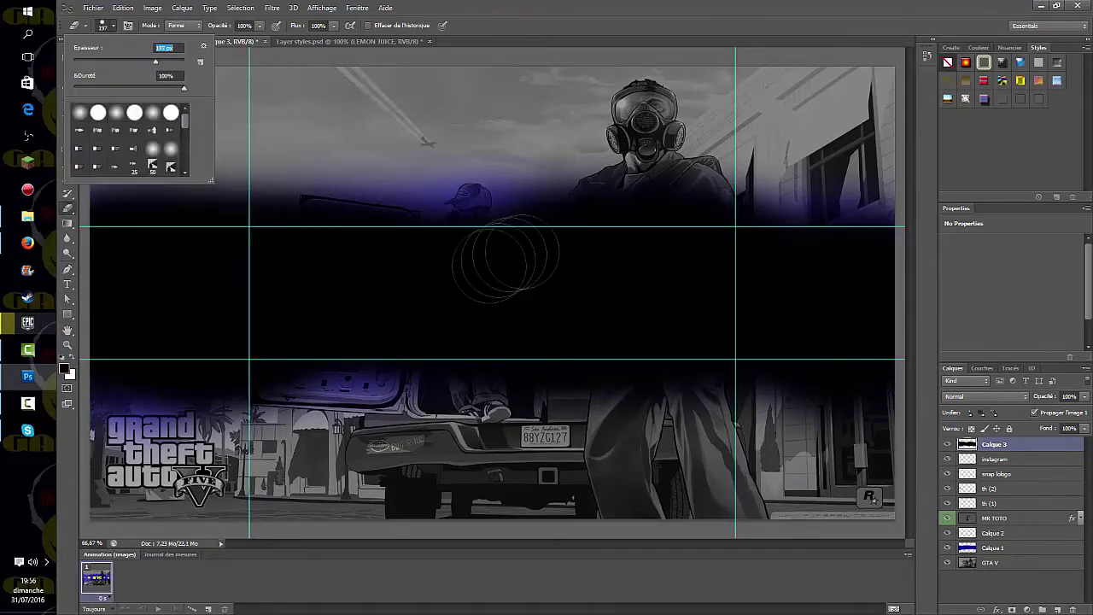
{"action": "mouse_move", "coordinate": [472, 297]}
{"action": "left_mouse_down"}
{"action": "mouse_move", "coordinate": [402, 293]}
{"action": "mouse_move", "coordinate": [580, 295]}
{"action": "left_mouse_up"}
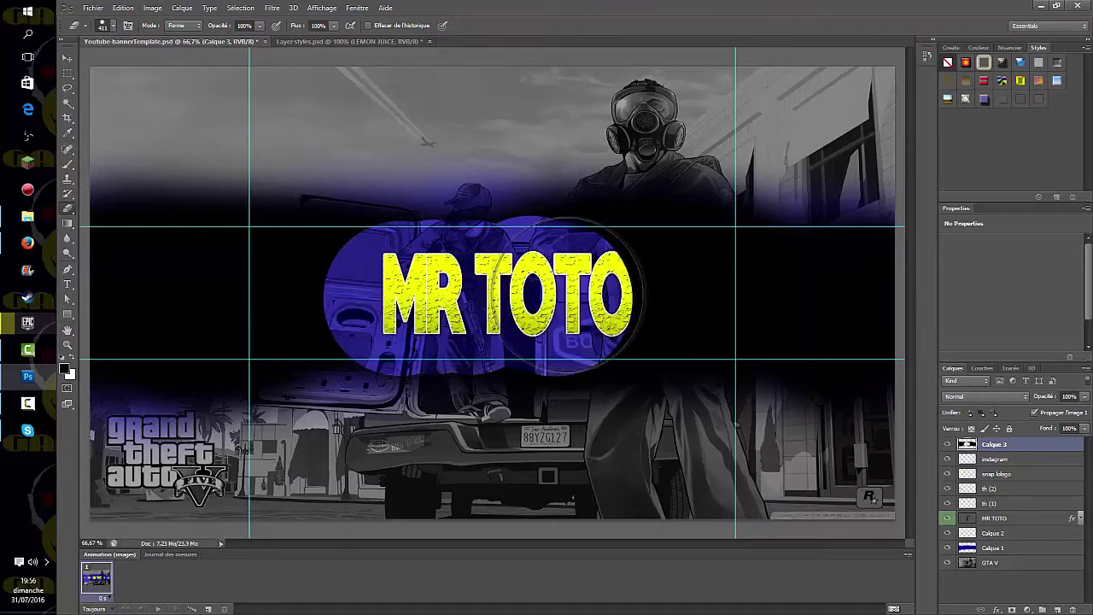
{"action": "left_click", "coordinate": [985, 396]}
{"action": "left_click", "coordinate": [974, 284]}
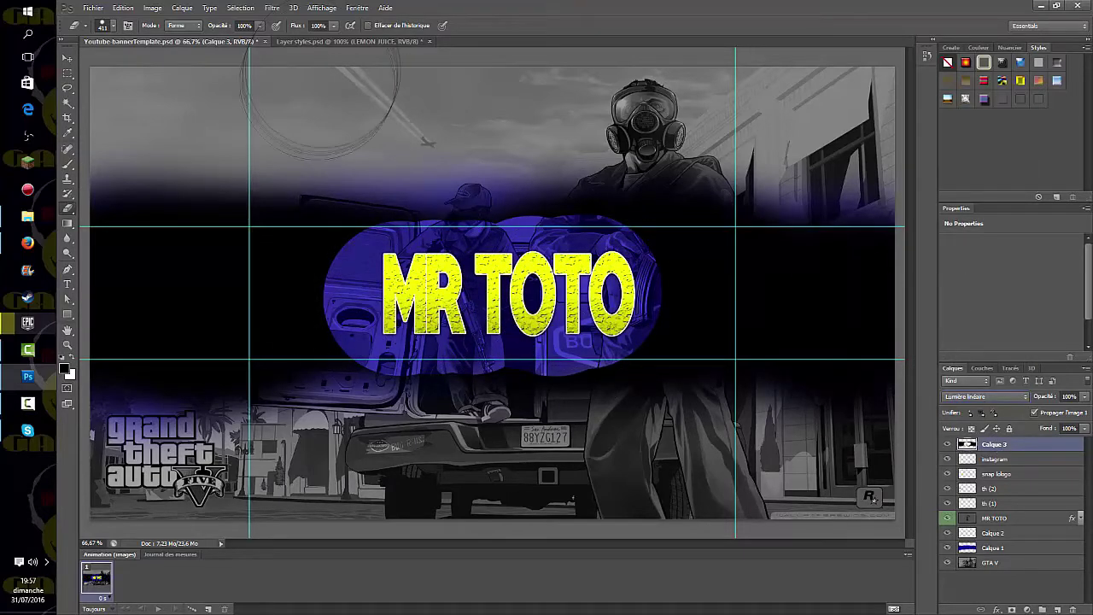
Widen and soften the erased opening on both sides of the title, with the eraser flow at 30%.
{"action": "left_click_drag", "start_coordinate": [561, 306], "coordinate": [606, 299]}
{"action": "left_click_drag", "start_coordinate": [298, 27], "coordinate": [271, 27]}
{"action": "mouse_move", "coordinate": [305, 199]}
{"action": "left_mouse_down"}
{"action": "mouse_move", "coordinate": [307, 299]}
{"action": "mouse_move", "coordinate": [683, 295]}
{"action": "left_mouse_up"}
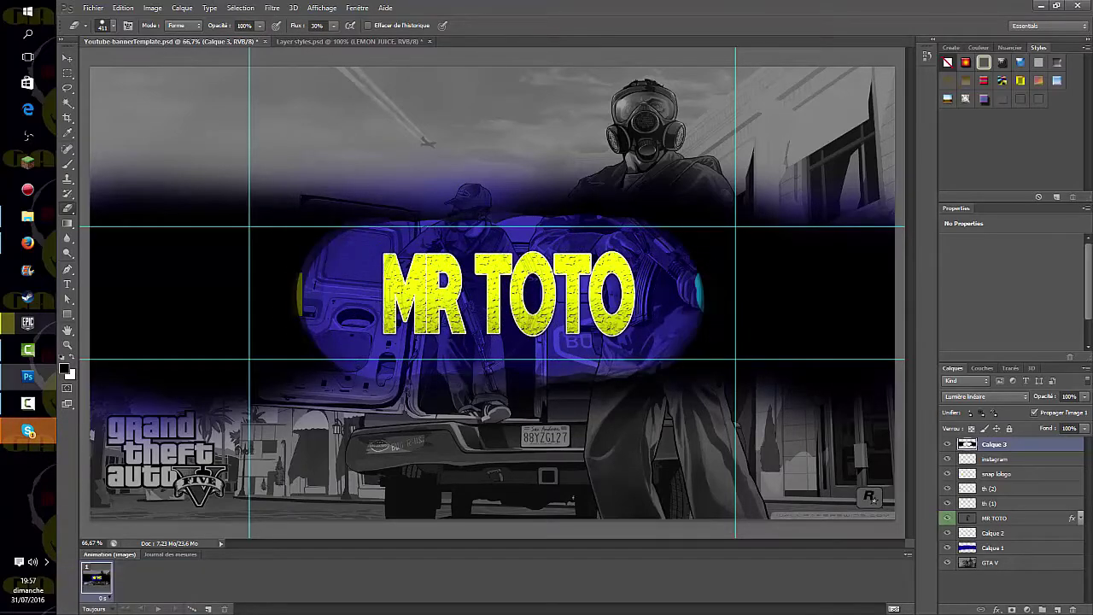
Switch to Skype, send the reply "bah non comme ça tu y arrive?" and return to the banner.
{"action": "key", "text": "alt+Tab"}
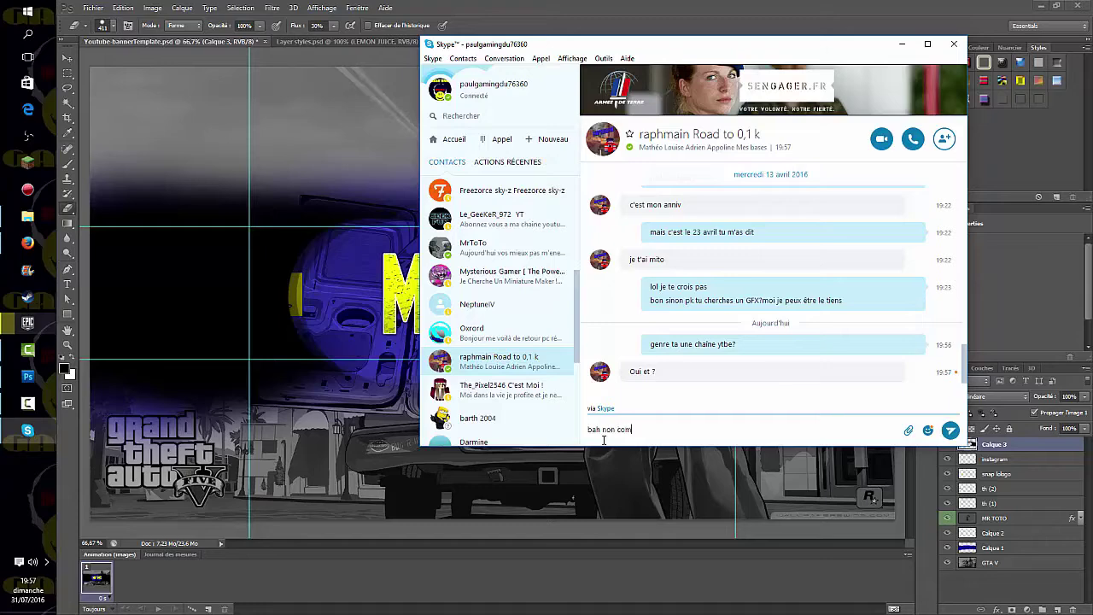
{"action": "key", "text": "Return"}
{"action": "key", "text": "alt+Tab"}
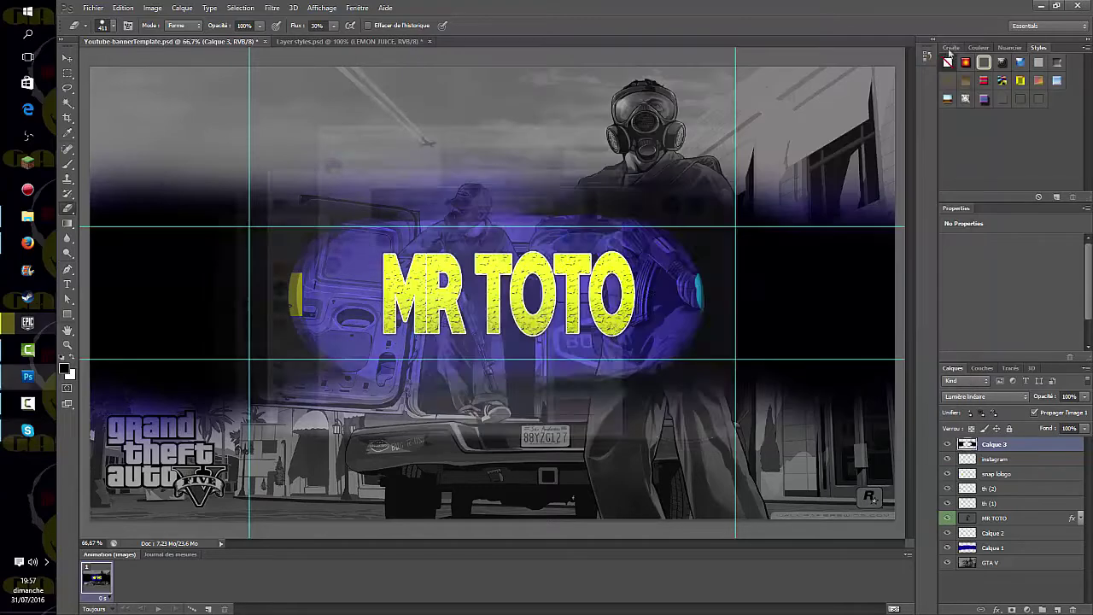
Lower the opacity of the black paint layer Calque 3 to 46%.
{"action": "left_click_drag", "start_coordinate": [1059, 397], "coordinate": [1043, 400]}
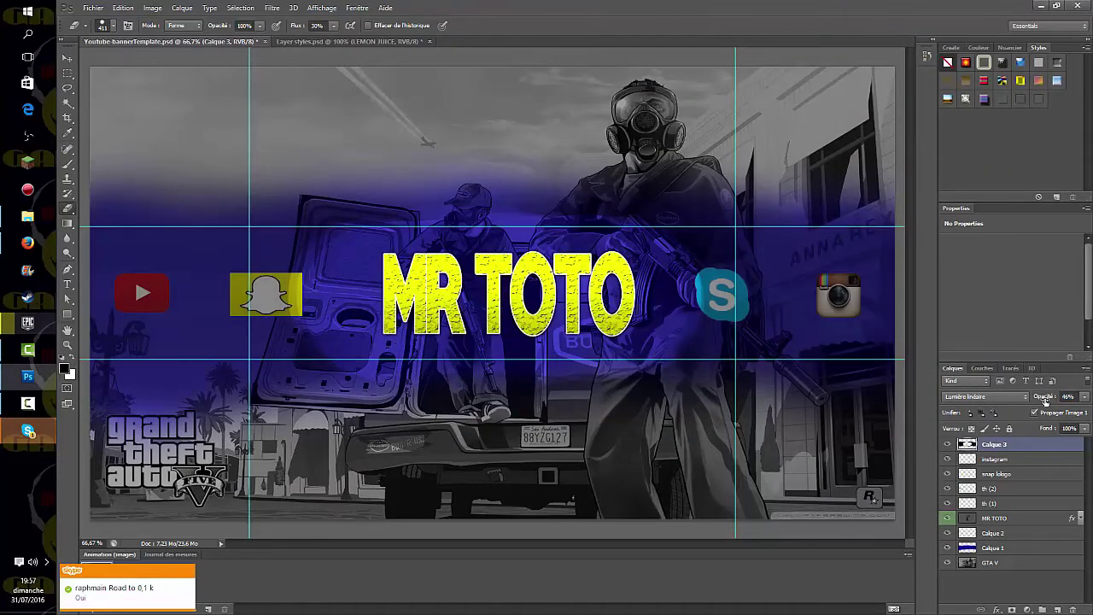
Switch to Skype, send the contact "cool ta combien d'abos?" and return to the banner.
{"action": "key", "text": "alt+Tab"}
{"action": "type", "text": "d"}
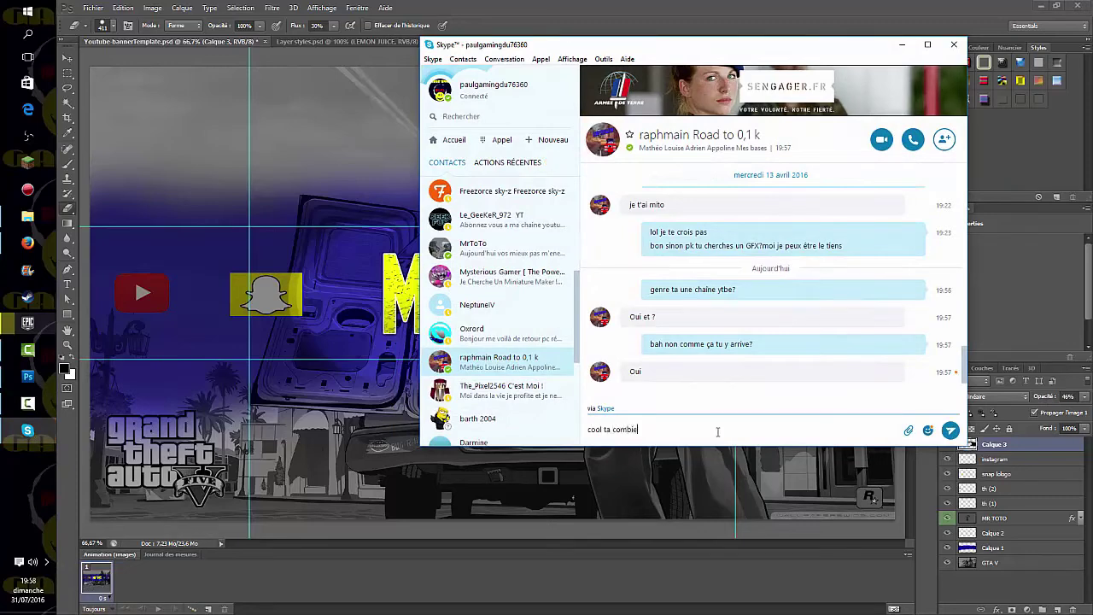
{"action": "type", "text": "ool ta combien d'abo"}
{"action": "key", "text": "Return"}
{"action": "key", "text": "alt+Tab"}
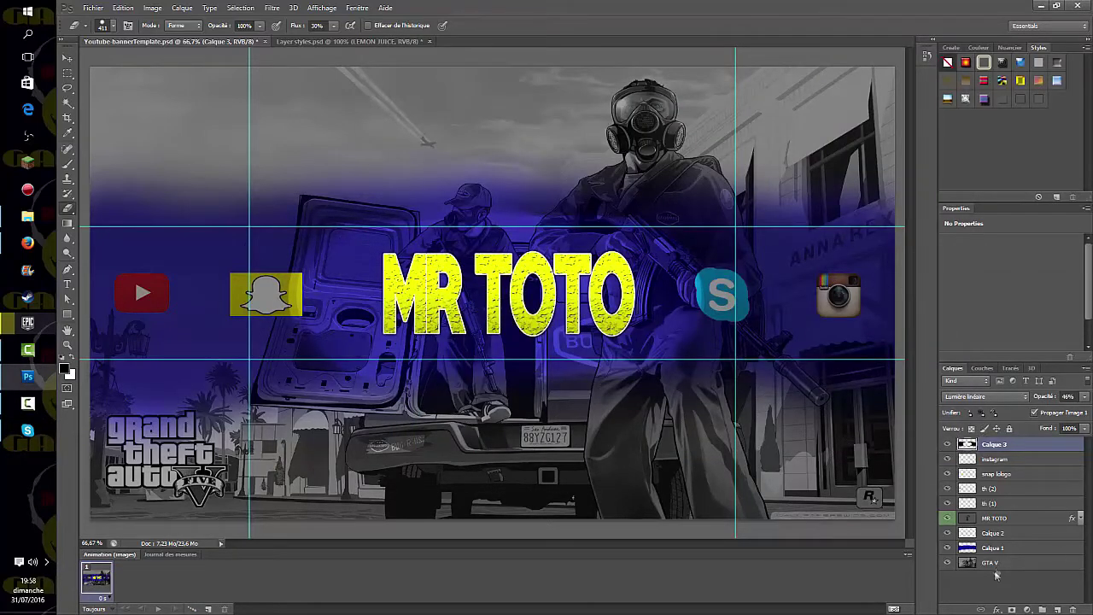
Place the Blue Scratches image from the Textures folder on the banner.
{"action": "left_click", "coordinate": [92, 7]}
{"action": "left_click", "coordinate": [119, 206]}
{"action": "double_click", "coordinate": [510, 182]}
{"action": "scroll", "coordinate": [631, 345], "scroll_direction": "down", "scroll_amount": 10}
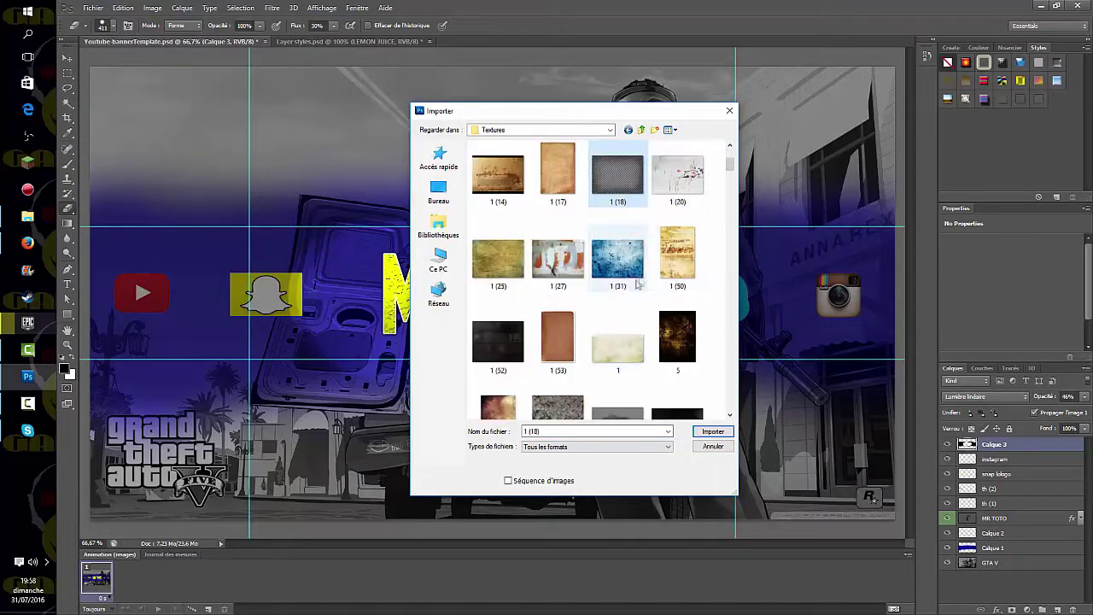
{"action": "scroll", "coordinate": [598, 282], "scroll_direction": "up", "scroll_amount": 1}
{"action": "left_click", "coordinate": [499, 213]}
{"action": "double_click", "coordinate": [557, 295]}
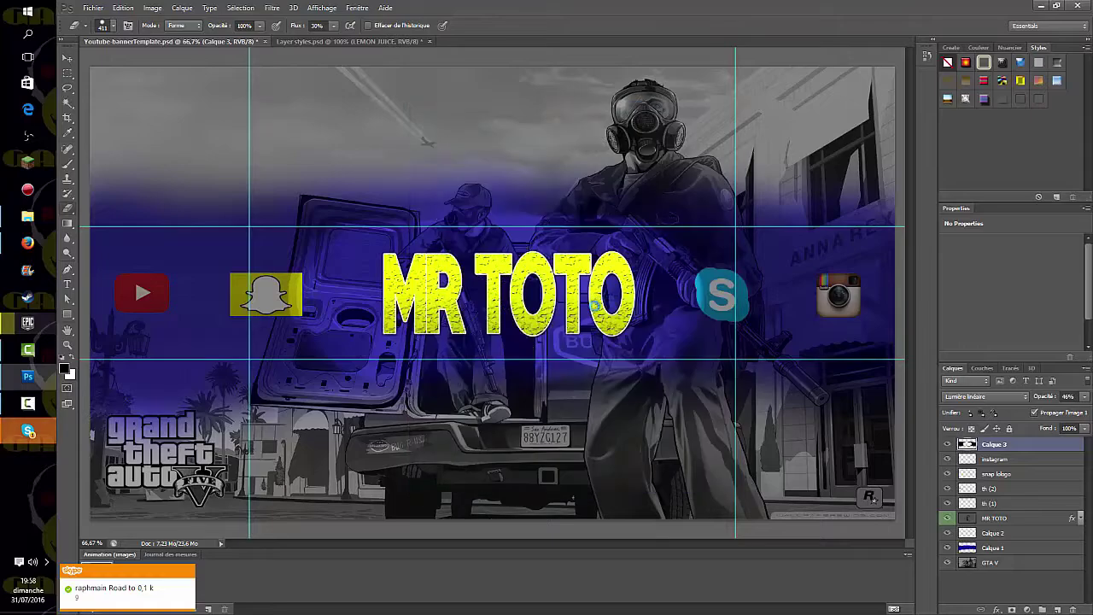
Stretch the Blue Scratches texture to cover the whole banner.
{"action": "left_click_drag", "start_coordinate": [708, 294], "coordinate": [892, 294]}
{"action": "left_click_drag", "start_coordinate": [608, 68], "coordinate": [608, 238]}
{"action": "mouse_move", "coordinate": [608, 519]}
{"action": "left_mouse_down"}
{"action": "mouse_move", "coordinate": [608, 353]}
{"action": "mouse_move", "coordinate": [621, 515]}
{"action": "left_mouse_up"}
{"action": "left_click_drag", "start_coordinate": [322, 290], "coordinate": [92, 282]}
{"action": "key", "text": "Return"}
Move the Blue Scratches layer between Calque 2 and Calque 1 and set its opacity to 31%.
{"action": "left_click_drag", "start_coordinate": [1044, 396], "coordinate": [1025, 400]}
{"action": "left_click_drag", "start_coordinate": [1035, 561], "coordinate": [1035, 556]}
{"action": "left_click_drag", "start_coordinate": [1044, 396], "coordinate": [1042, 397]}
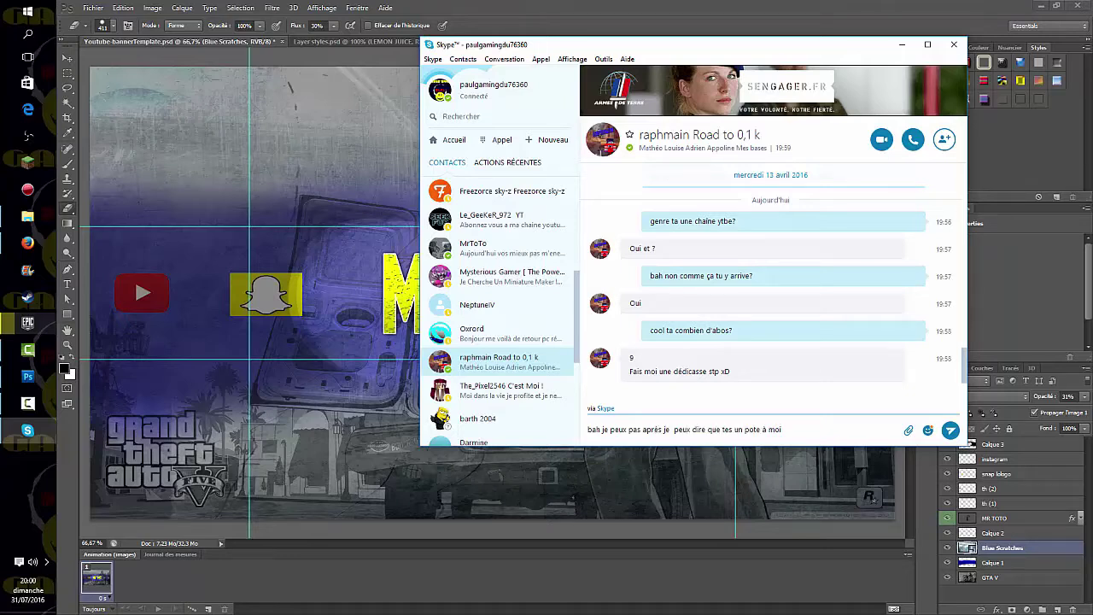
Finish the Skype reply with "mais pas plus", send it and close the chat window.
{"action": "type", "text": "mais pas plus"}
{"action": "key", "text": "Return"}
{"action": "left_click", "coordinate": [927, 44]}
Save a copy of the banner as a JPEG in the GFX folder, with a file name starting with "banniere".
{"action": "left_click", "coordinate": [1012, 8]}
{"action": "left_click", "coordinate": [136, 147]}
{"action": "left_click", "coordinate": [596, 343]}
{"action": "left_click", "coordinate": [612, 372]}
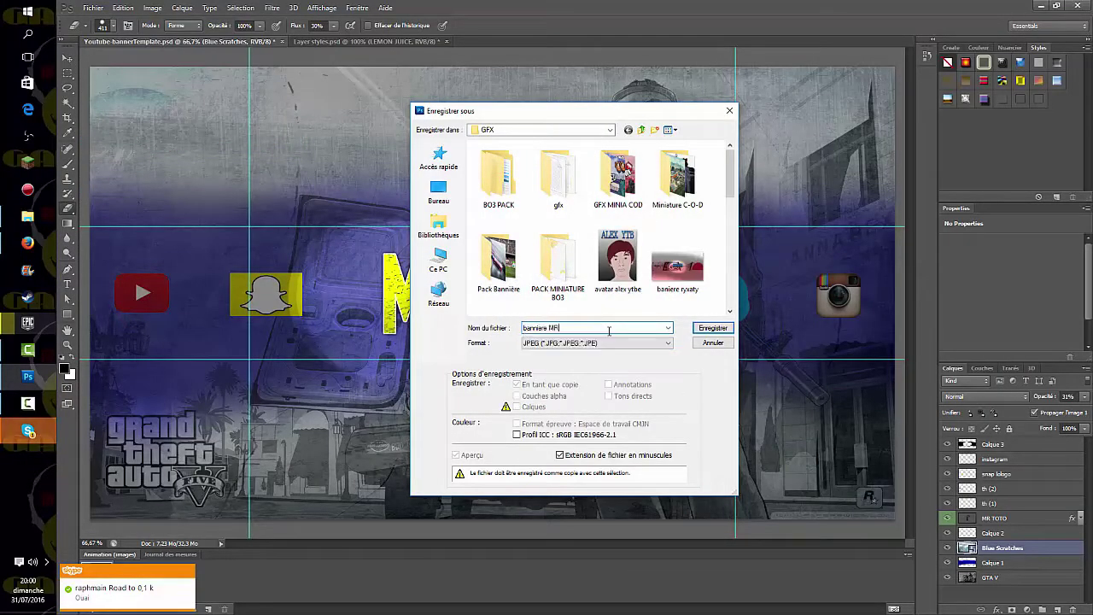
{"action": "key", "text": "Return"}
{"action": "key", "text": "Return"}
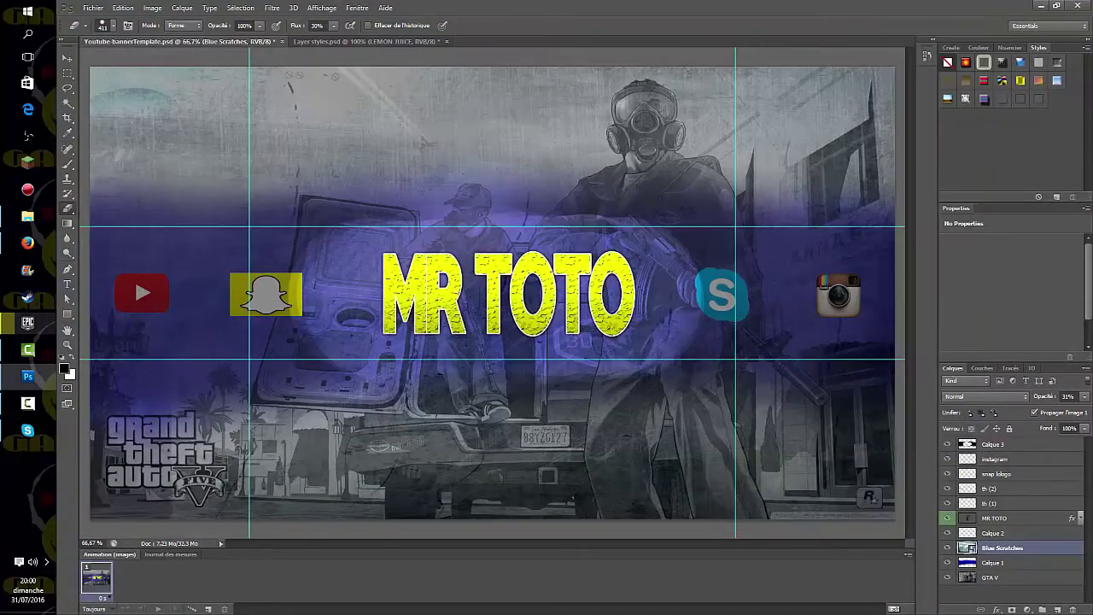
Close the open documents without saving their changes.
{"action": "key", "text": "ctrl+w"}
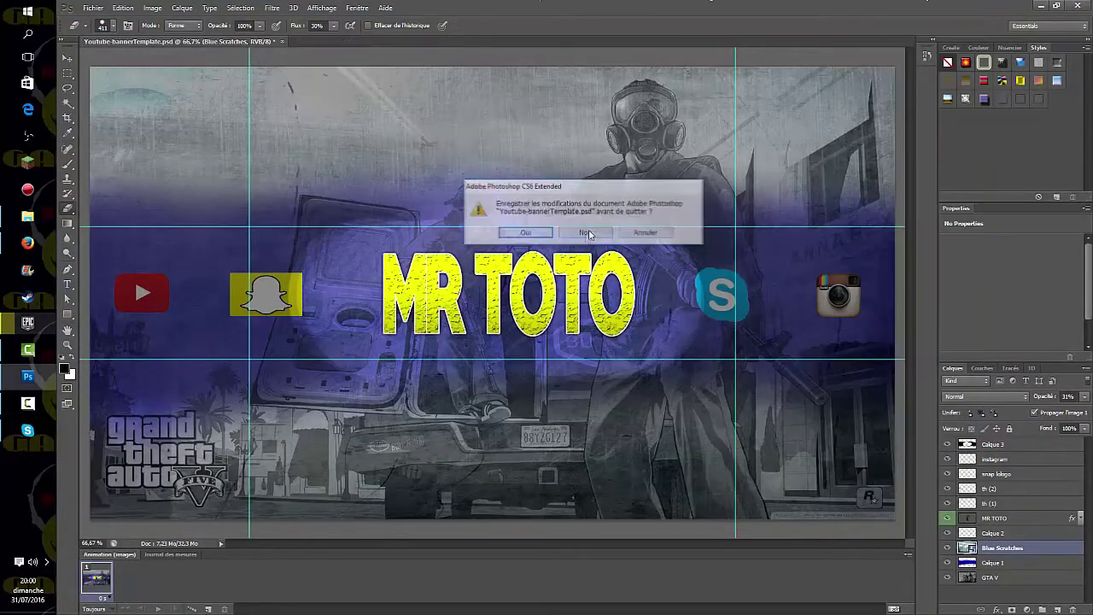
{"action": "key", "text": "n"}
Switch to File Explorer, go to the Images folder and view the exported banner image.
{"action": "left_click", "coordinate": [27, 218]}
{"action": "left_click", "coordinate": [136, 287]}
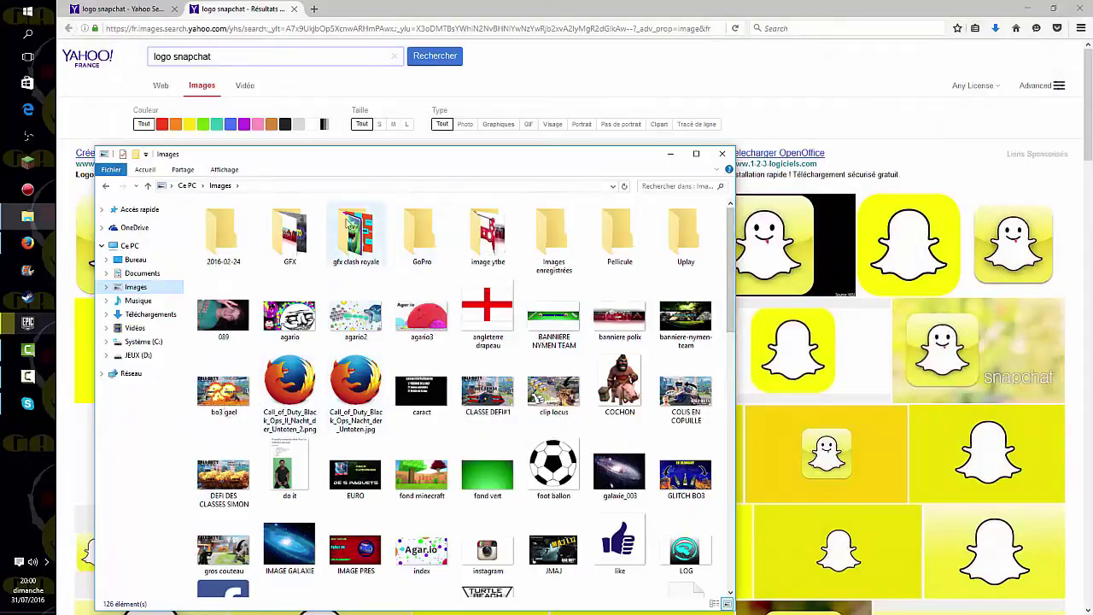
{"action": "double_click", "coordinate": [347, 223]}
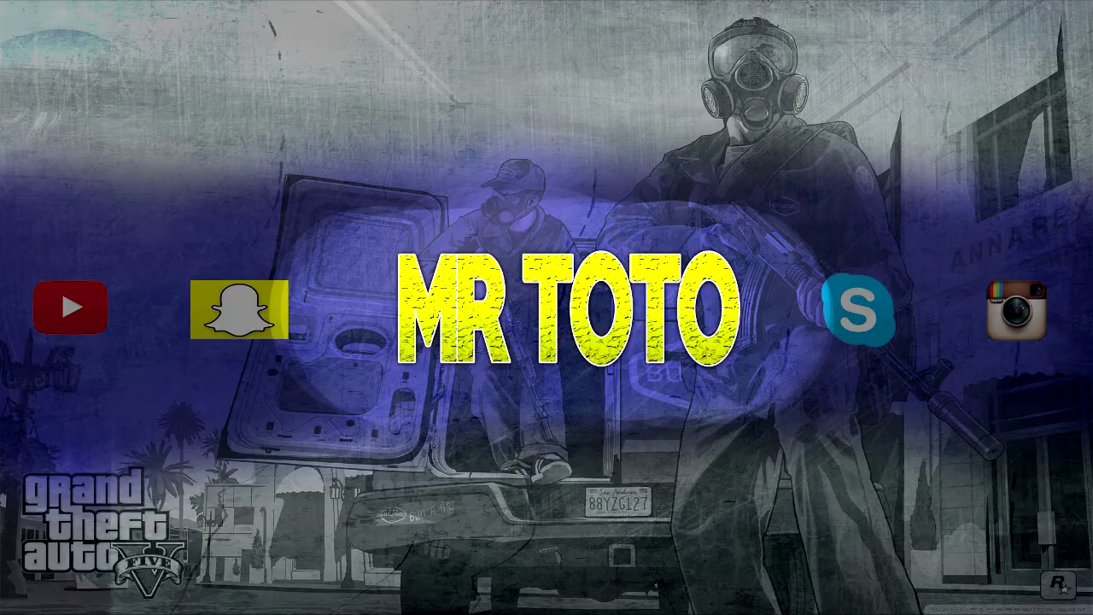